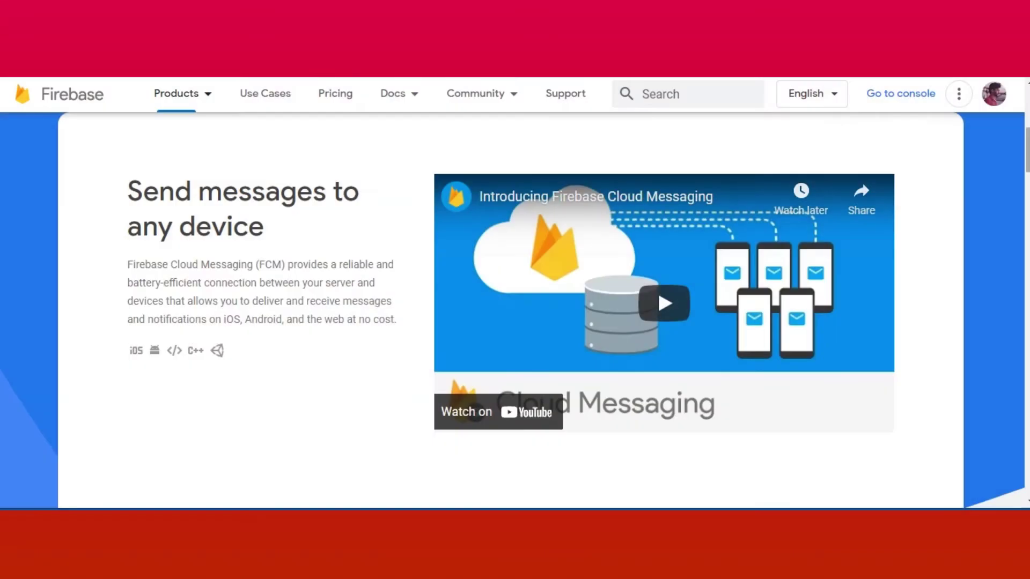
Step: Review the Firebase Cloud Messaging page's sections on device messaging, advanced message targeting and customized notification content
{"action": "scroll", "coordinate": [515, 310], "scroll_direction": "down", "scroll_amount": 5}
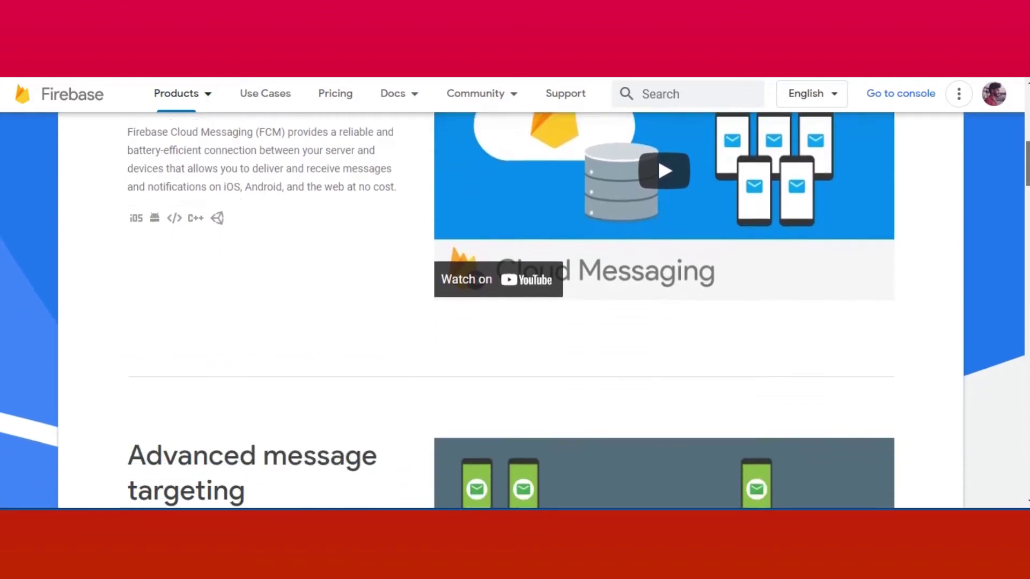
{"action": "scroll", "coordinate": [515, 310], "scroll_direction": "down", "scroll_amount": 3}
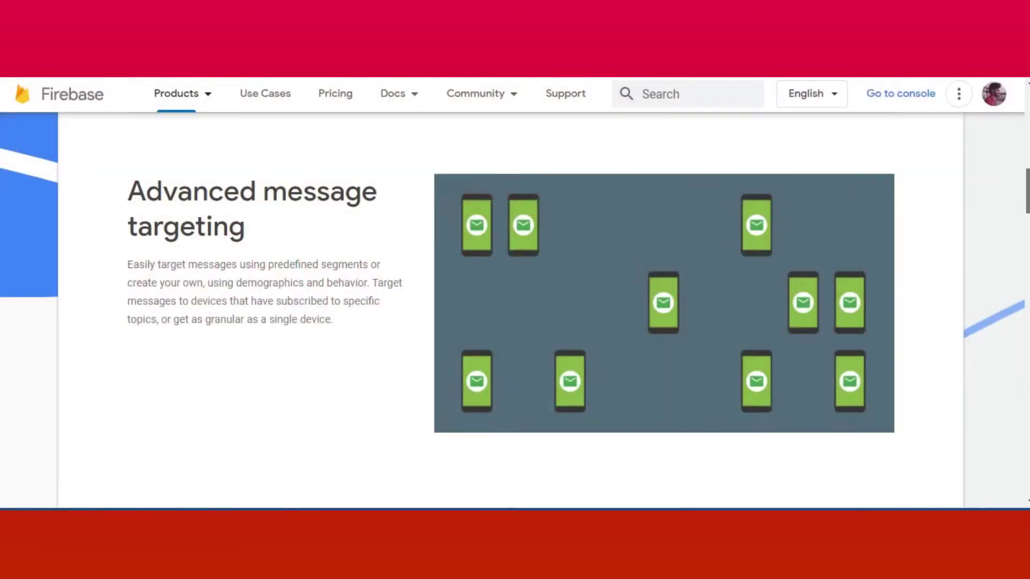
{"action": "scroll", "coordinate": [515, 300], "scroll_direction": "down", "scroll_amount": 7}
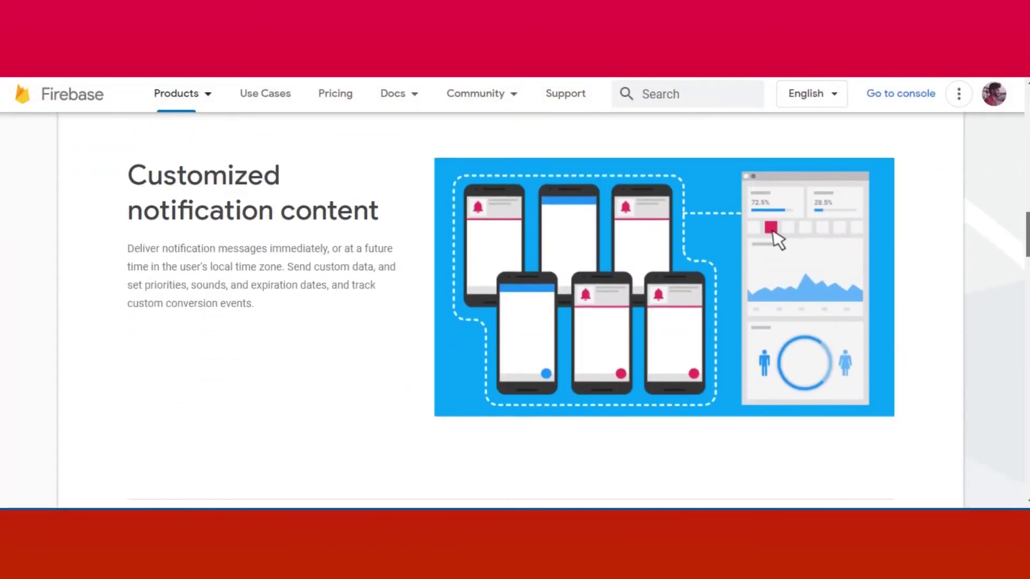
{"action": "scroll", "coordinate": [515, 301], "scroll_direction": "down", "scroll_amount": 7}
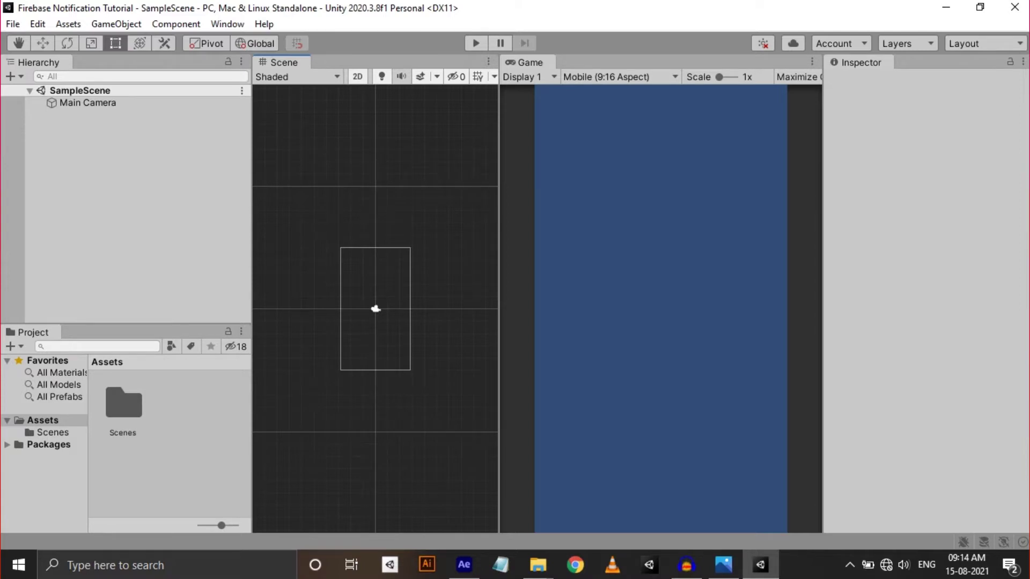
Step: In Unity's Android publishing settings, create a new keystore file named user in the project folder
{"action": "left_click", "coordinate": [13, 24]}
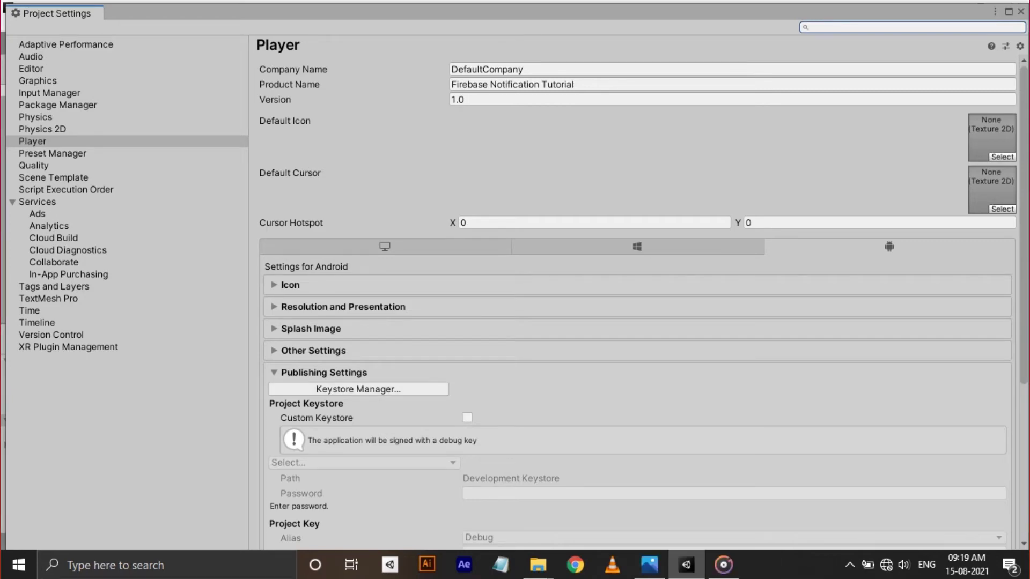
{"action": "left_click", "coordinate": [358, 388]}
{"action": "left_click", "coordinate": [134, 95]}
{"action": "mouse_move", "coordinate": [129, 114]}
{"action": "left_click", "coordinate": [248, 114]}
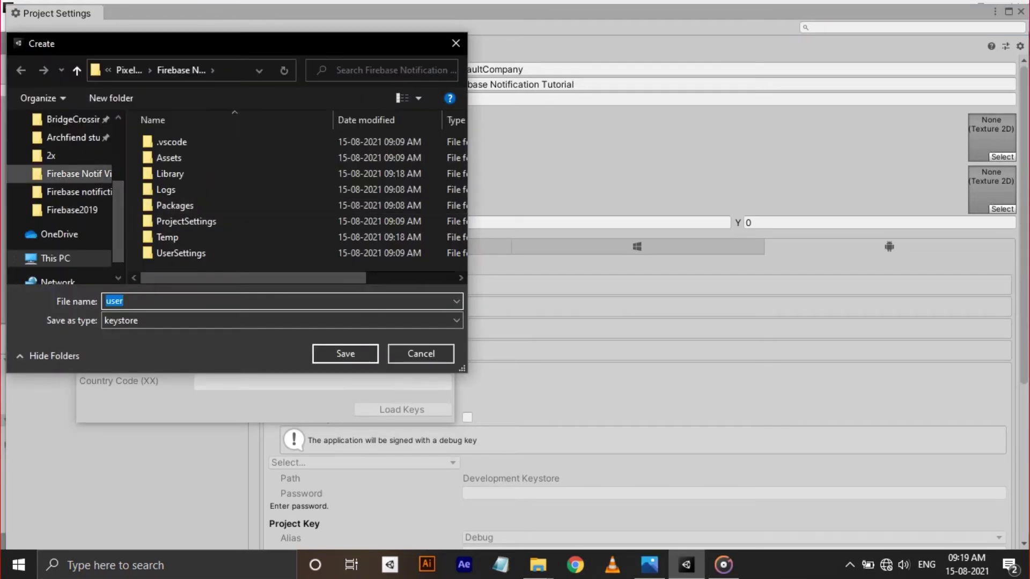
{"action": "left_click", "coordinate": [340, 352]}
Step: Enter and confirm the password for the new keystore
{"action": "type", "text": "******"}
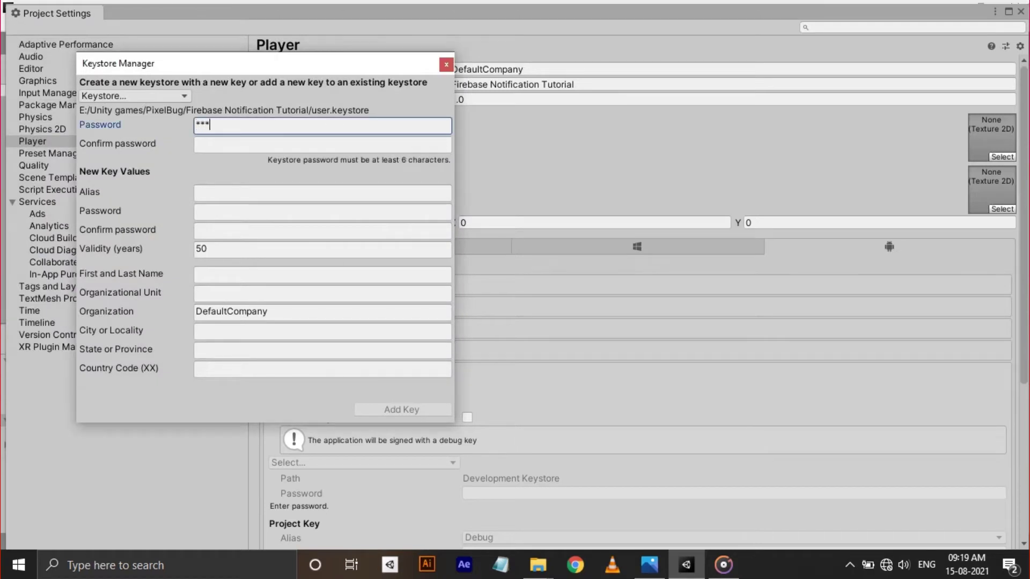
{"action": "key", "text": "Tab"}
{"action": "type", "text": "******"}
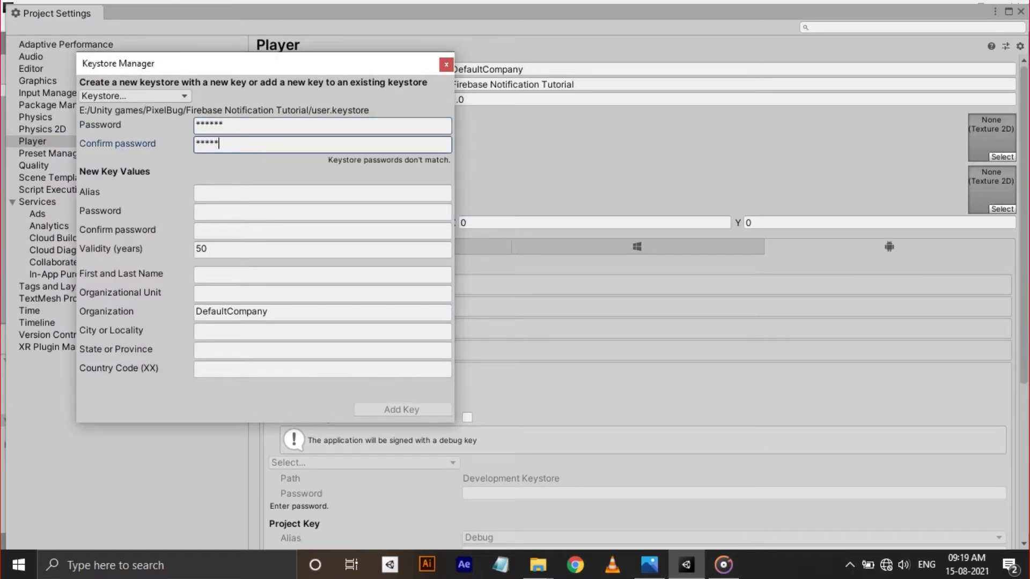
Step: Add a key with alias alias_01 and its confirmed key password, and set both as the project keystore and key
{"action": "key", "text": "Tab"}
{"action": "type", "text": "alias"}
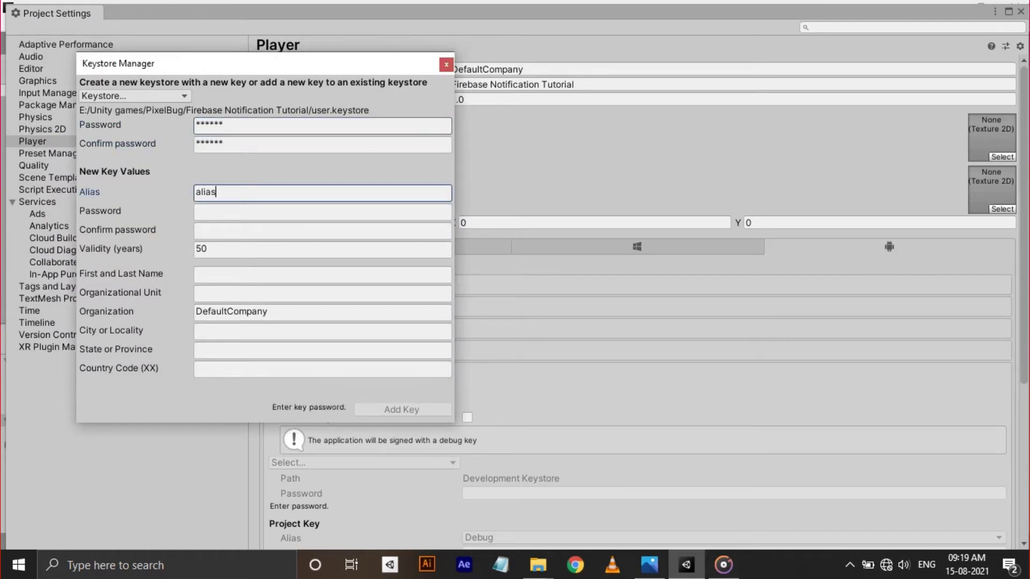
{"action": "type", "text": "_01"}
{"action": "key", "text": "Tab"}
{"action": "type", "text": "******"}
{"action": "key", "text": "Tab"}
{"action": "type", "text": "******"}
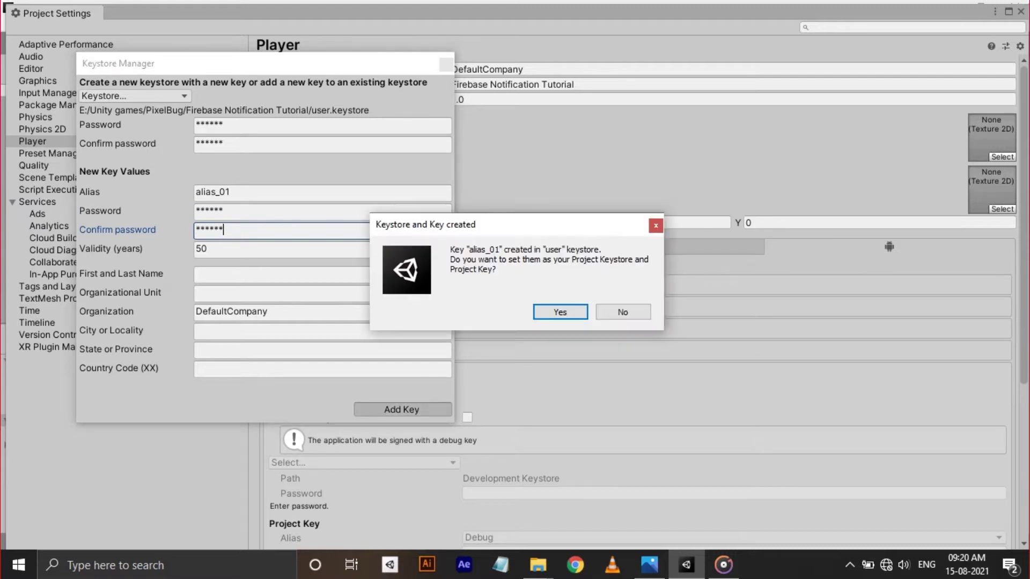
{"action": "key", "text": "Return"}
Step: Set the company name to pixelbug and enable overriding the default package name in the Android identification settings
{"action": "left_click", "coordinate": [488, 69]}
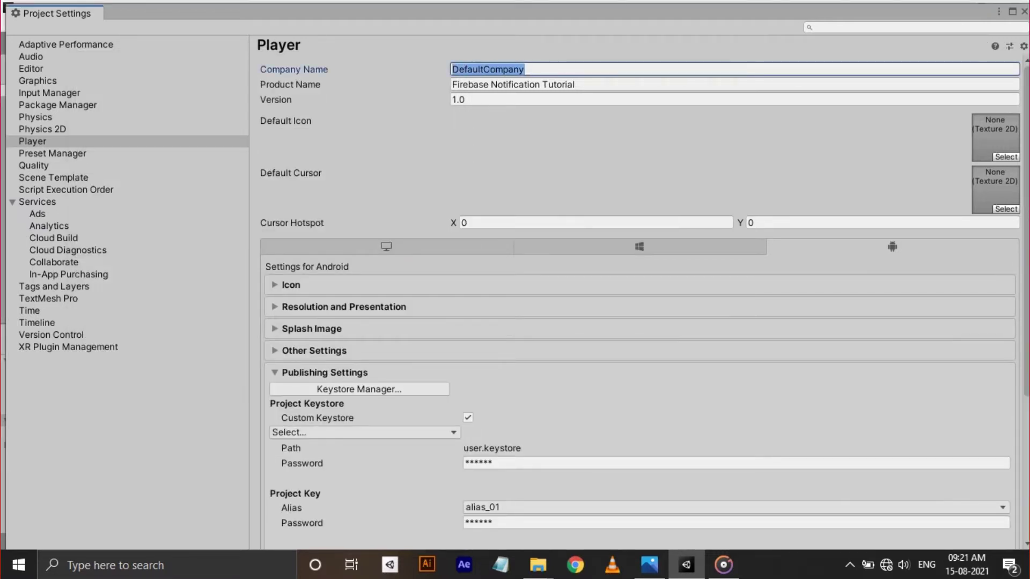
{"action": "type", "text": "pixelbug"}
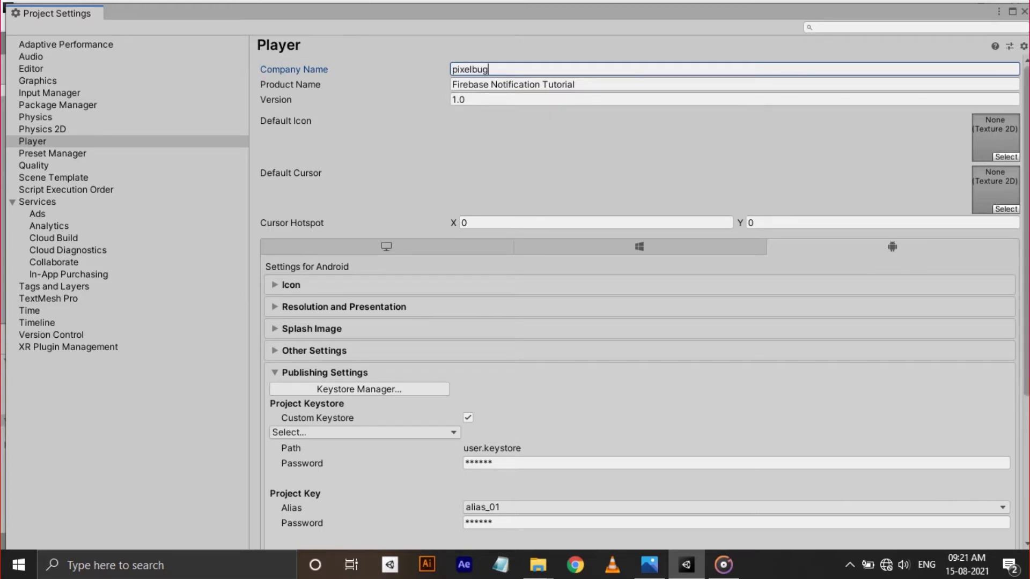
{"action": "scroll", "coordinate": [643, 301], "scroll_direction": "down", "scroll_amount": 5}
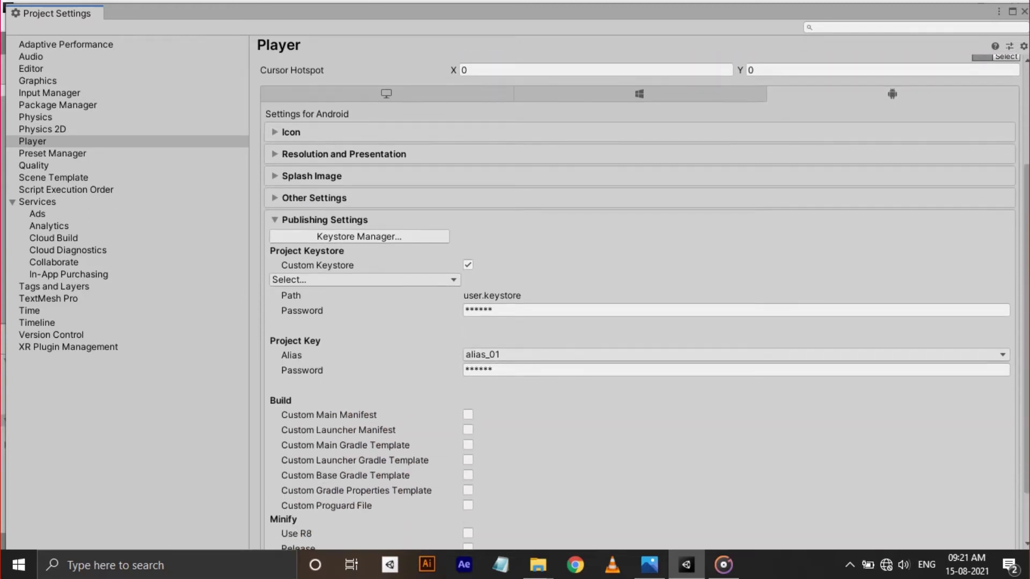
{"action": "left_click", "coordinate": [314, 198]}
{"action": "scroll", "coordinate": [644, 300], "scroll_direction": "down", "scroll_amount": 10}
{"action": "left_click", "coordinate": [469, 402]}
Step: Copy the package name com.pixelbug.FirebaseNotificationTutorial and close the project settings
{"action": "left_click", "coordinate": [642, 417]}
{"action": "key", "text": "ctrl+a"}
{"action": "key", "text": "ctrl+c"}
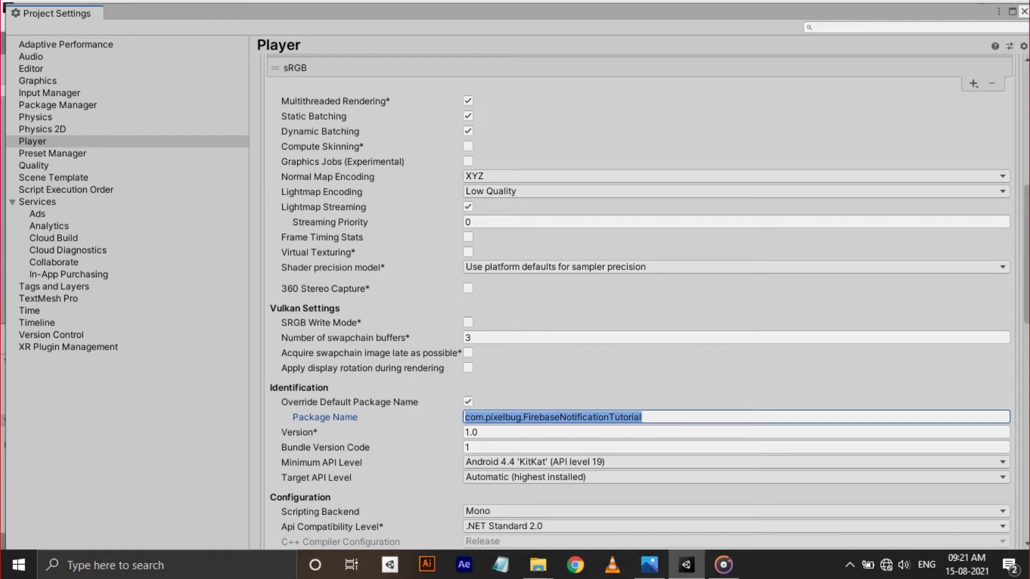
{"action": "left_click", "coordinate": [1023, 11]}
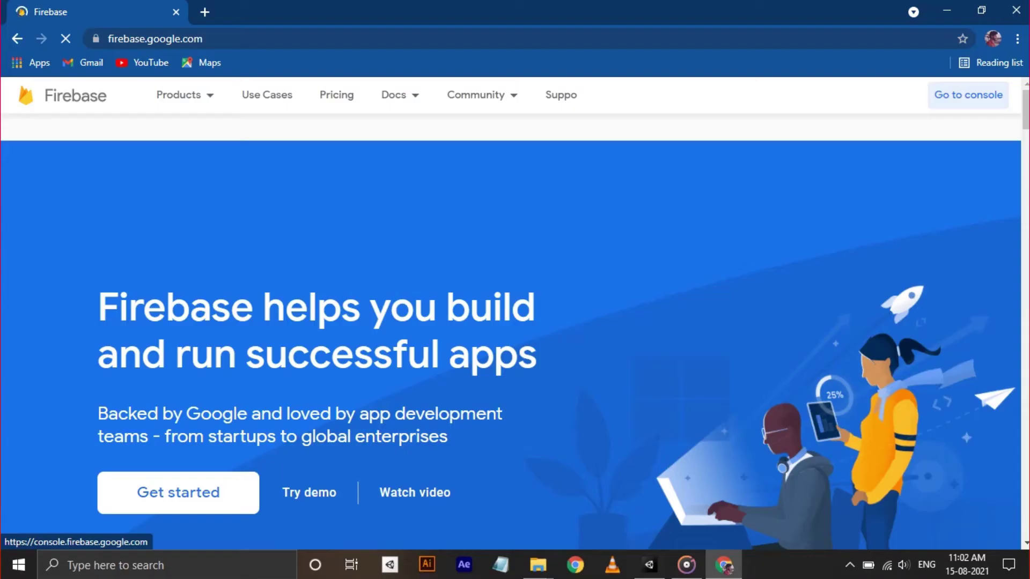
Step: In the Firebase console in the browser, start a new project named Firebase Notification Tutorial
{"action": "left_click", "coordinate": [968, 94]}
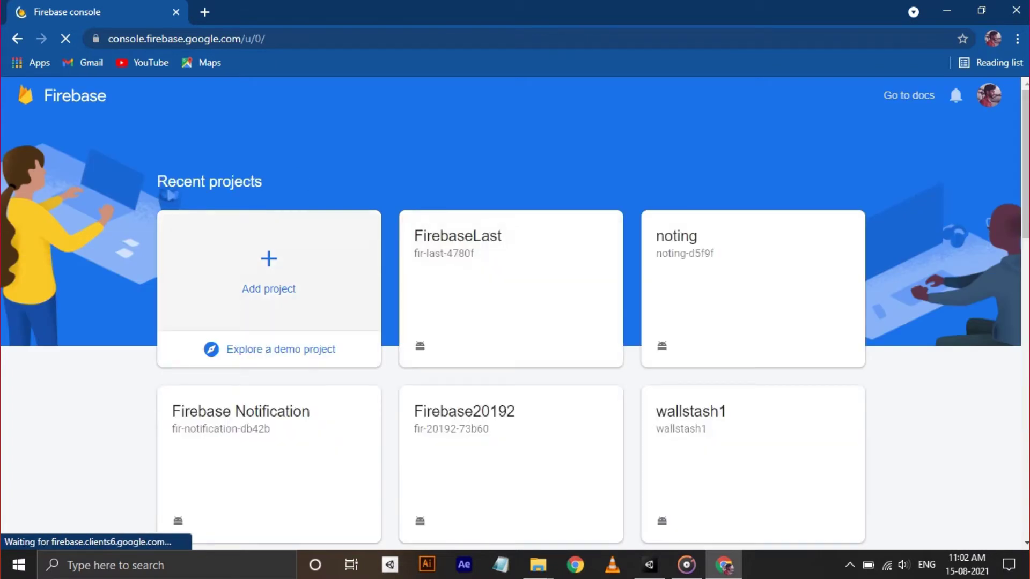
{"action": "left_click", "coordinate": [268, 274]}
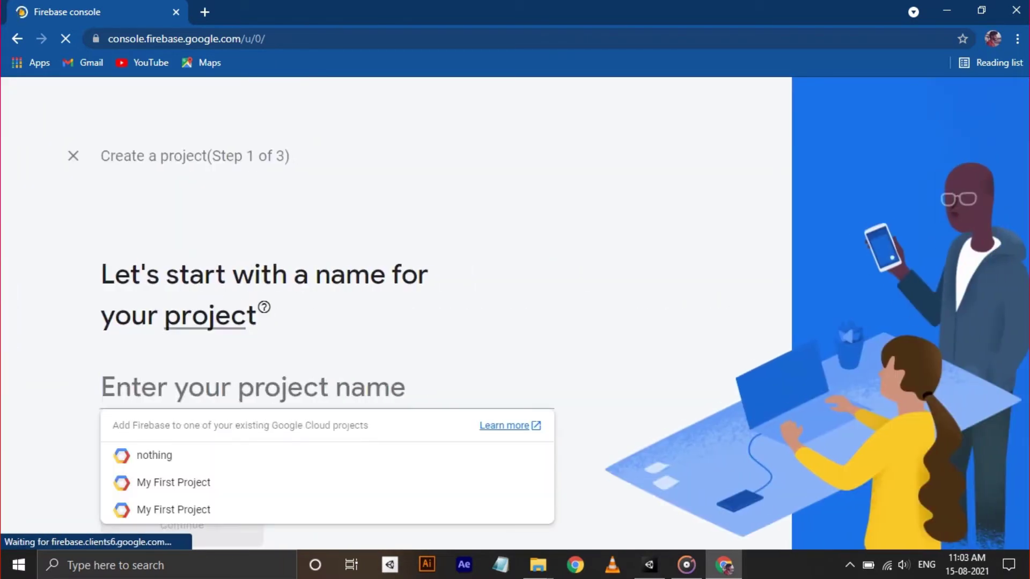
{"action": "type", "text": "Firebase Notifica"}
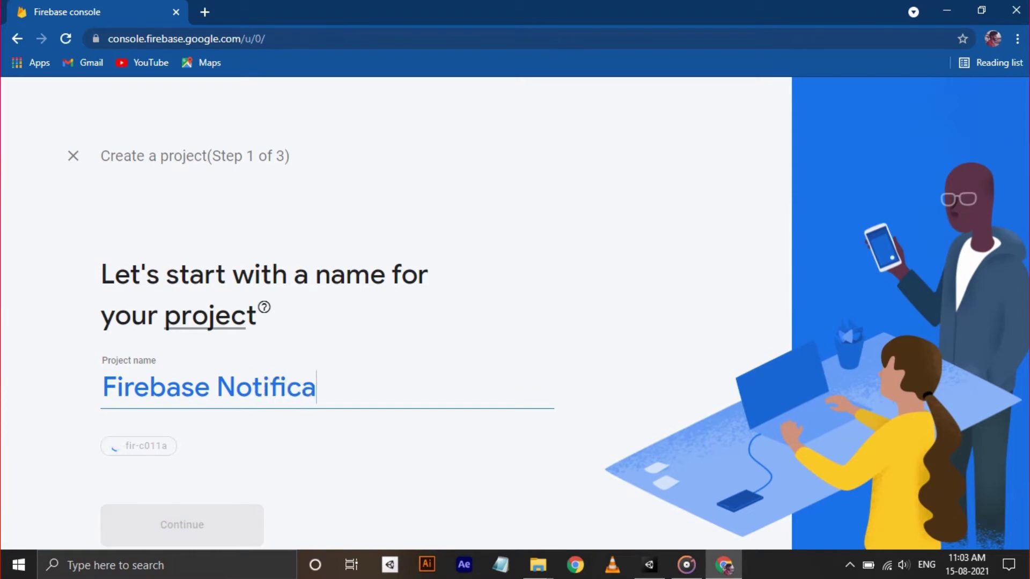
{"action": "type", "text": "tion Turo"}
{"action": "key", "text": "BackSpace"}
{"action": "key", "text": "BackSpace"}
{"action": "type", "text": "toria"}
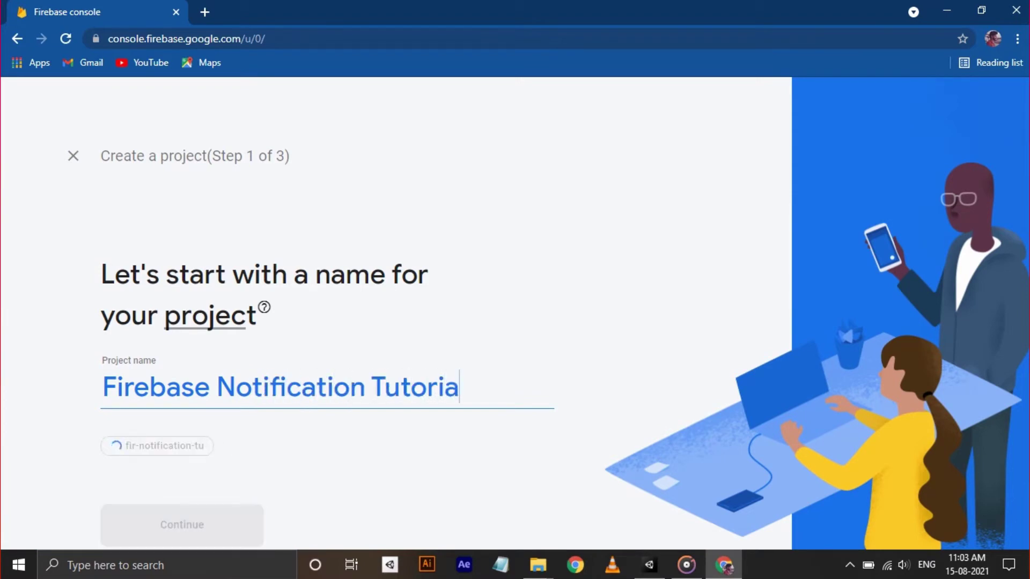
{"action": "type", "text": "l"}
{"action": "key", "text": "Return"}
Step: Turn off Google Analytics for the new project and create it
{"action": "scroll", "coordinate": [365, 370], "scroll_direction": "down", "scroll_amount": 4}
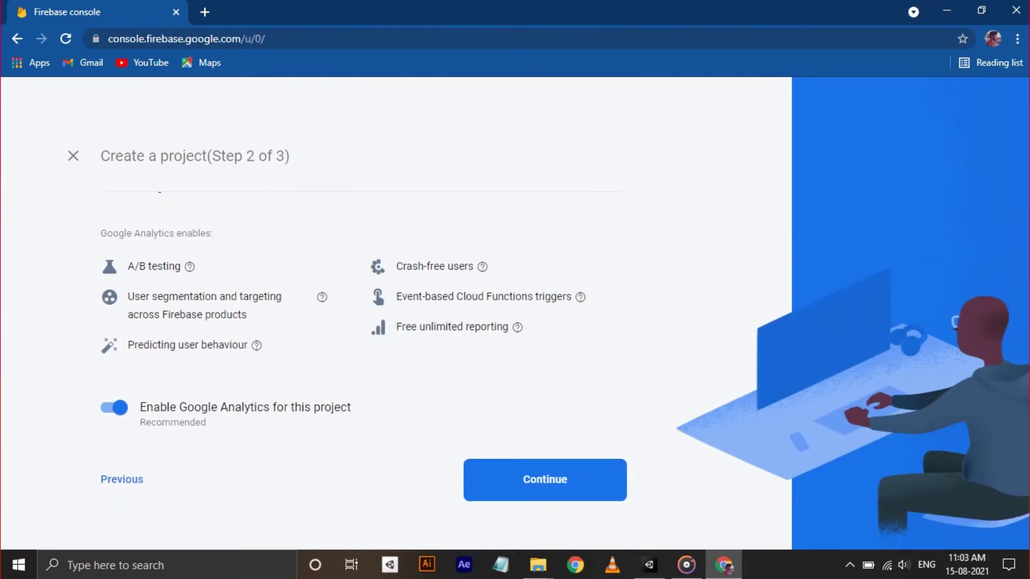
{"action": "left_click", "coordinate": [115, 408]}
{"action": "left_click", "coordinate": [545, 480]}
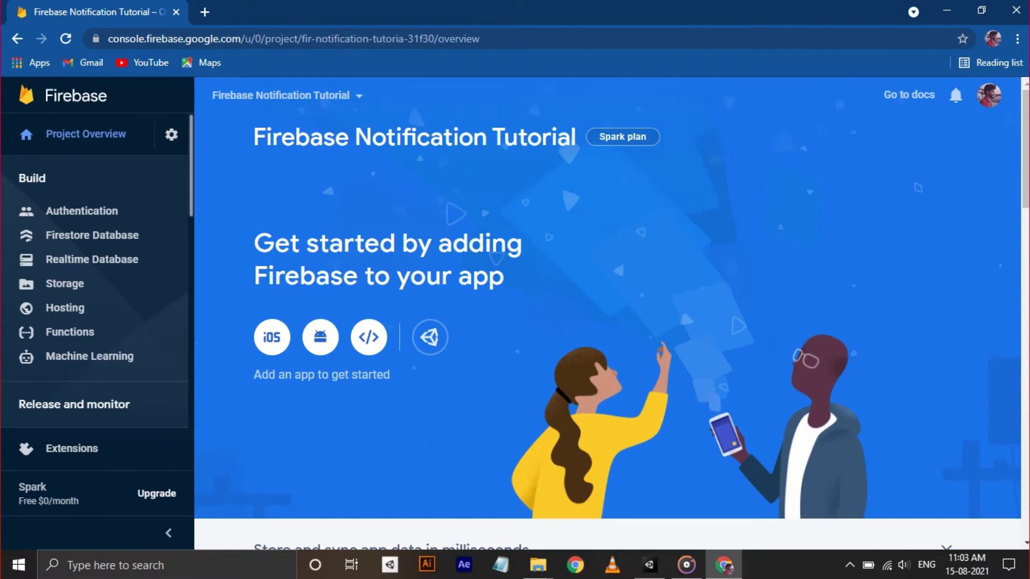
Step: Add a Unity app to the project, registered as Android with package name com.pixelbug.FirebaseNotificationTutorial
{"action": "left_click", "coordinate": [429, 337]}
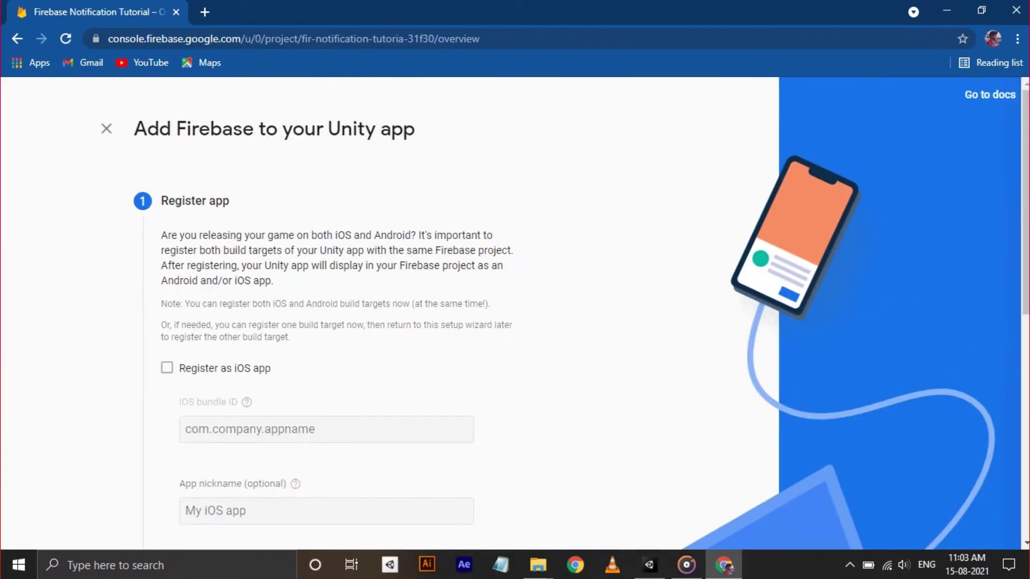
{"action": "scroll", "coordinate": [515, 312], "scroll_direction": "down", "scroll_amount": 4}
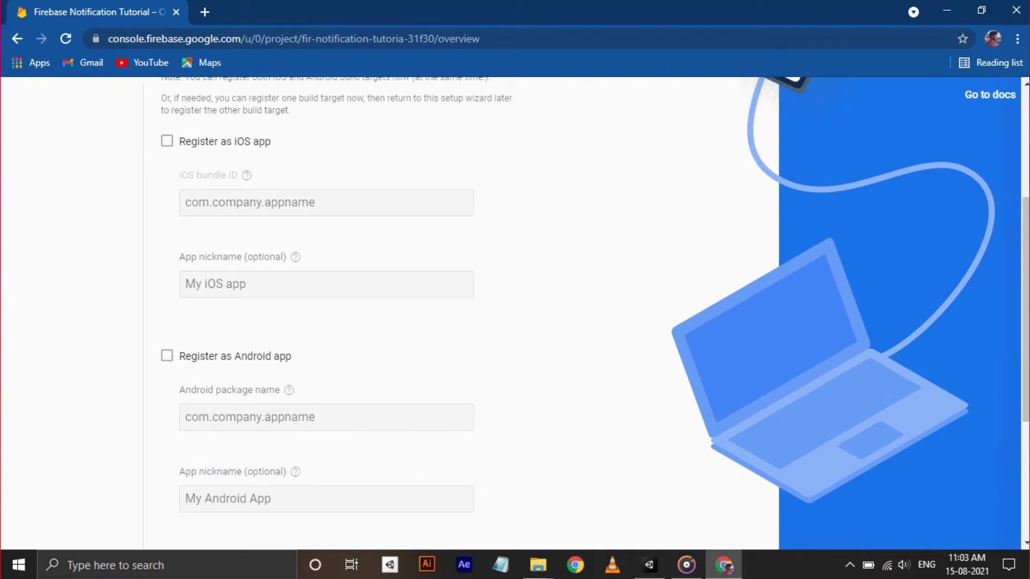
{"action": "scroll", "coordinate": [515, 313], "scroll_direction": "down", "scroll_amount": 2}
{"action": "left_click", "coordinate": [167, 280]}
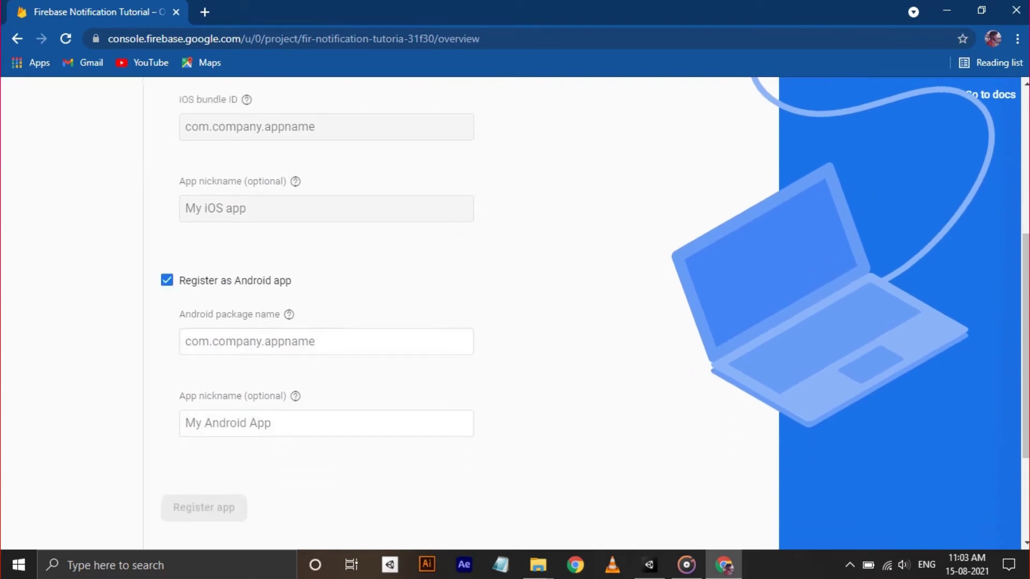
{"action": "left_click", "coordinate": [326, 341]}
{"action": "key", "text": "ctrl+v"}
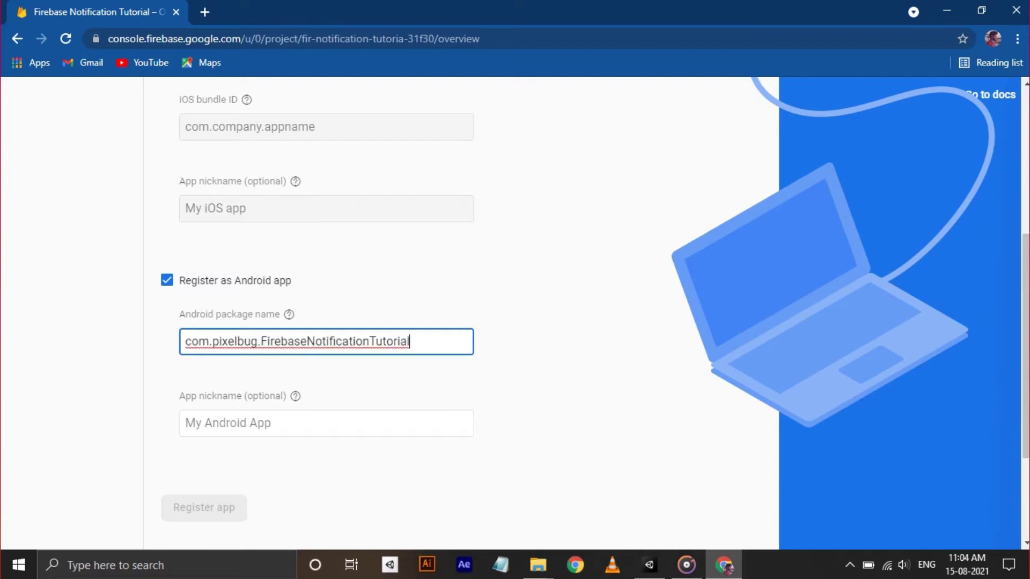
Step: Give the Android app the nickname FirebaseNotificationTutorial and register it
{"action": "left_click", "coordinate": [326, 424]}
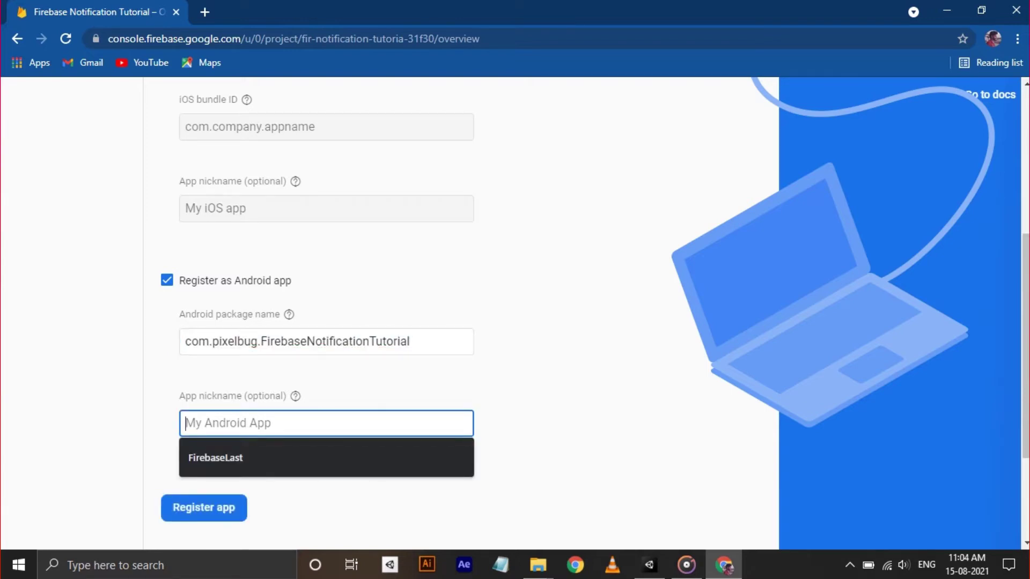
{"action": "type", "text": "FirebaseNotificationTu"}
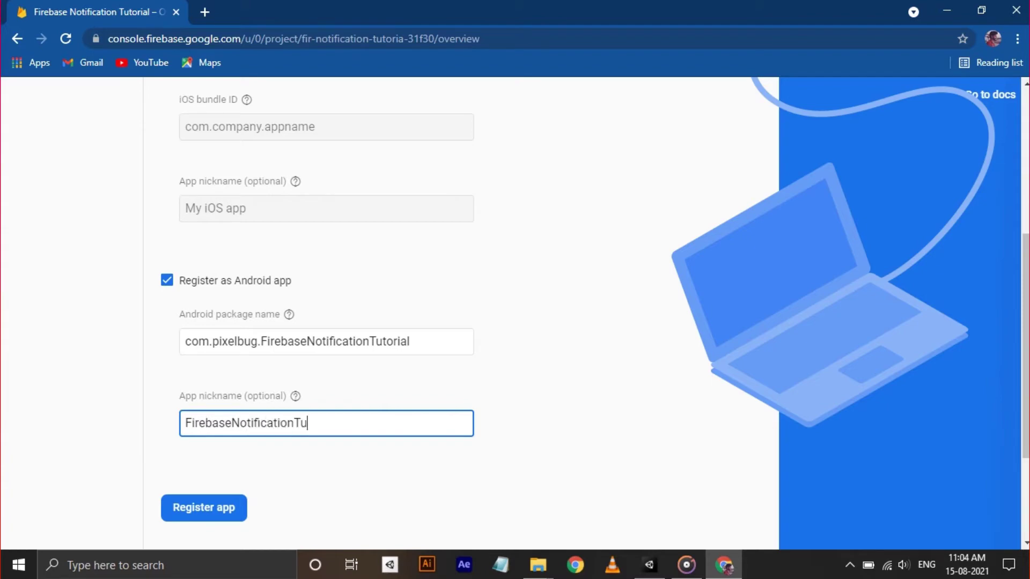
{"action": "type", "text": "torial"}
{"action": "key", "text": "Return"}
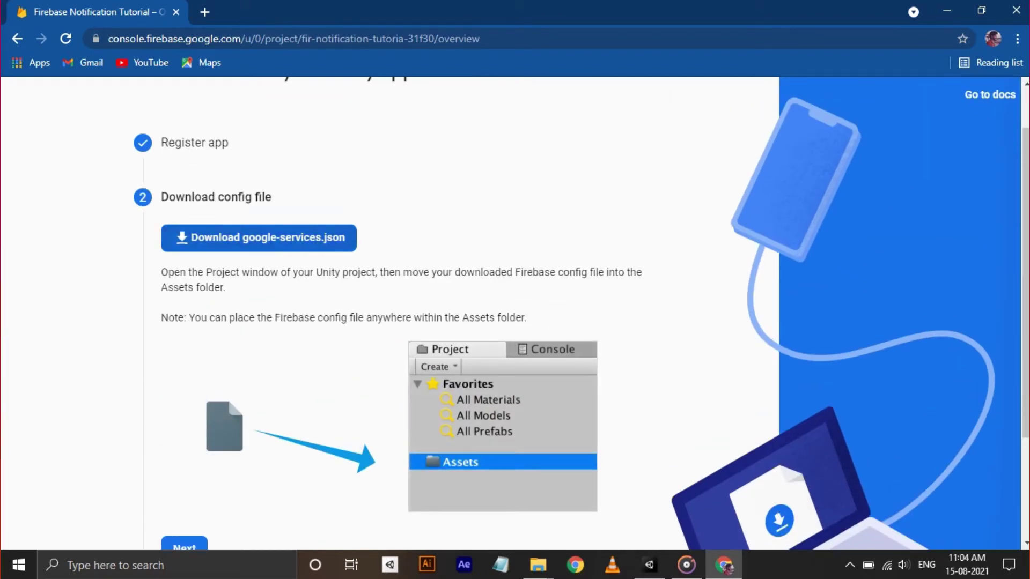
Step: Download the google-services.json config file and add it to the Unity project's Assets folder
{"action": "left_click", "coordinate": [258, 238]}
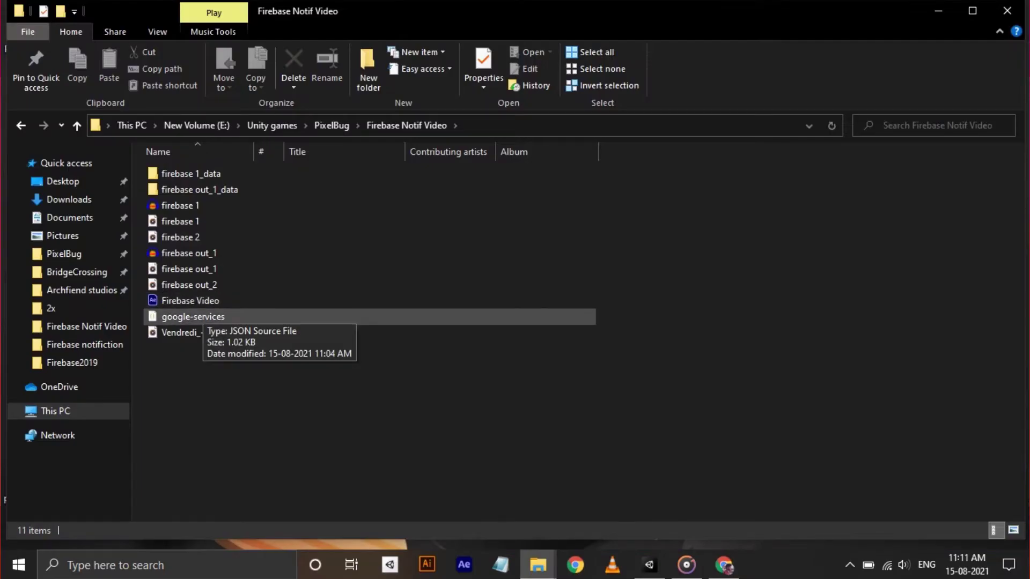
{"action": "left_click_drag", "start_coordinate": [196, 317], "coordinate": [124, 467]}
{"action": "left_click", "coordinate": [12, 24]}
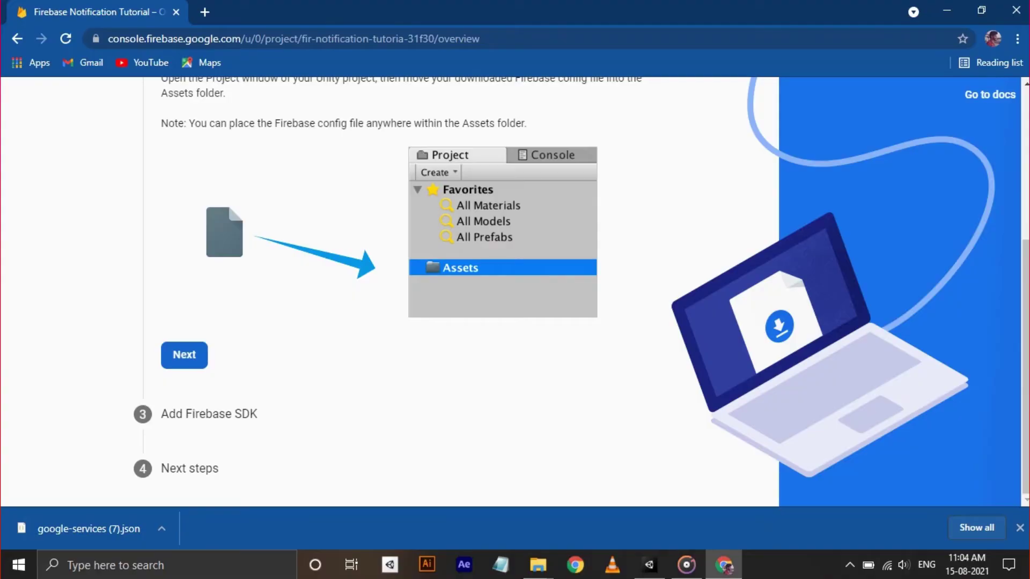
Step: Bring the FirebaseMessaging package from the SDK's dotnet4 folder into the Unity project's Assets and finish the Firebase app setup
{"action": "left_click", "coordinate": [185, 355]}
{"action": "scroll", "coordinate": [184, 355], "scroll_direction": "down", "scroll_amount": 3}
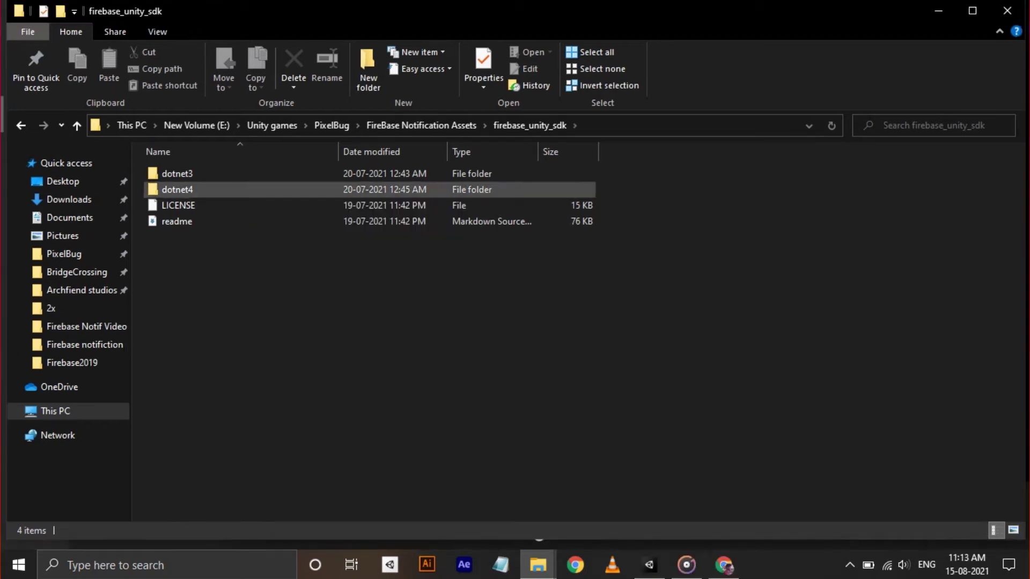
{"action": "double_click", "coordinate": [177, 189]}
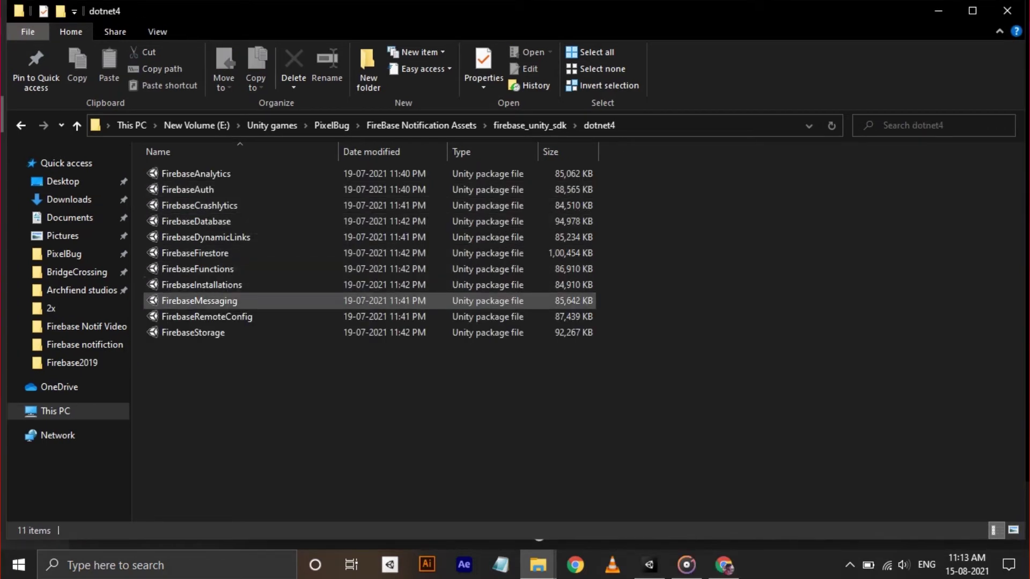
{"action": "left_click", "coordinate": [225, 301]}
{"action": "left_click_drag", "start_coordinate": [225, 302], "coordinate": [43, 420]}
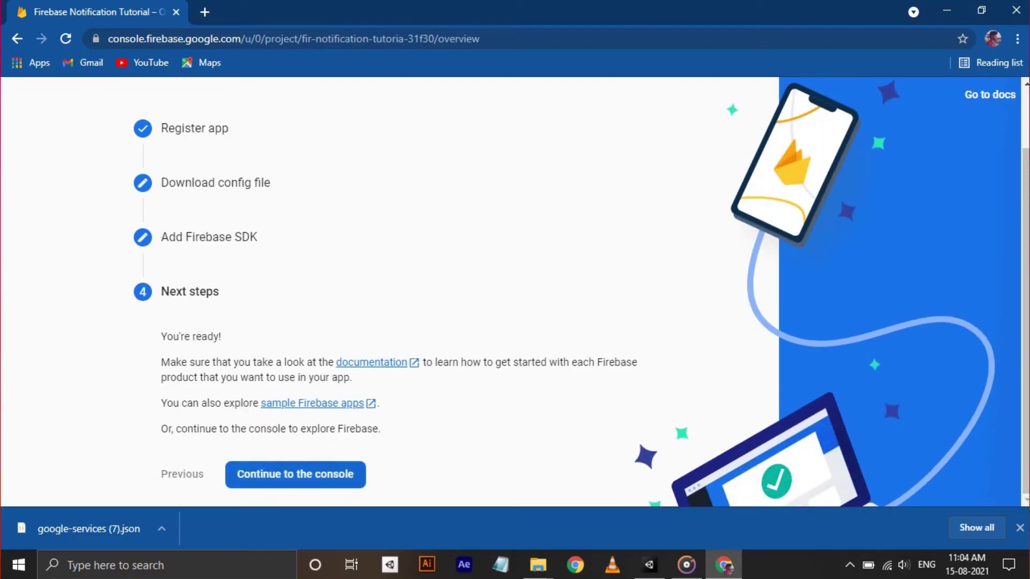
{"action": "left_click", "coordinate": [296, 475]}
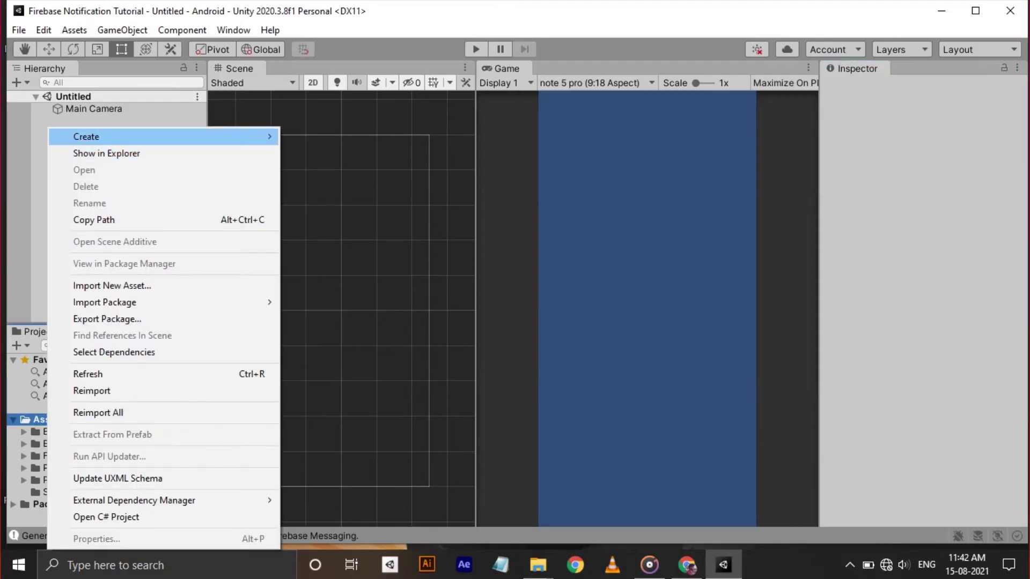
Step: Create a C# script named Notif in the Assets folder of the Unity project
{"action": "mouse_move", "coordinate": [86, 133]}
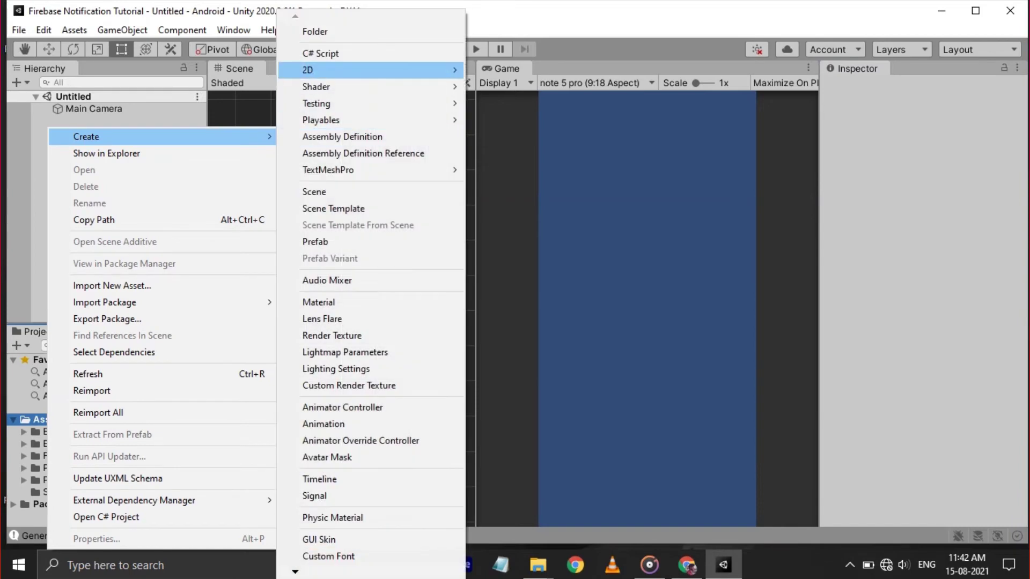
{"action": "left_click", "coordinate": [322, 56]}
{"action": "type", "text": "Notif"}
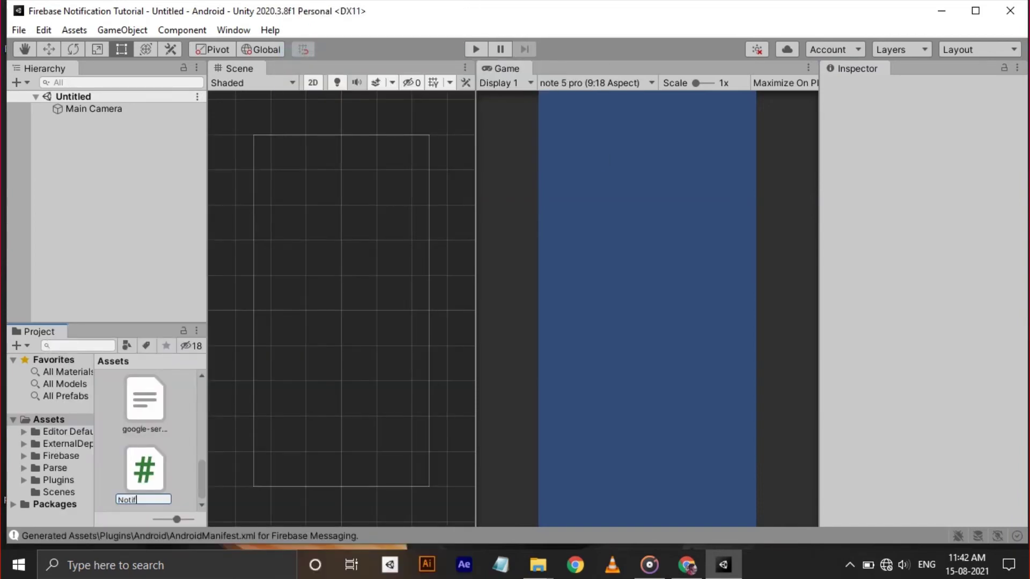
{"action": "key", "text": "Return"}
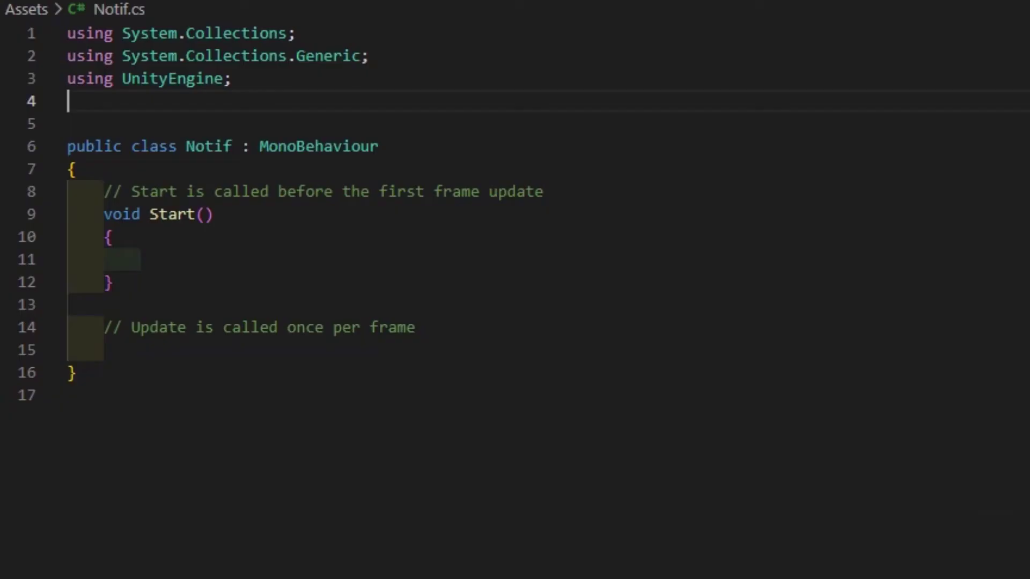
Step: Add using directives for Firebase.Messaging and System to Notif.cs and save the script
{"action": "type", "text": "using Fir"}
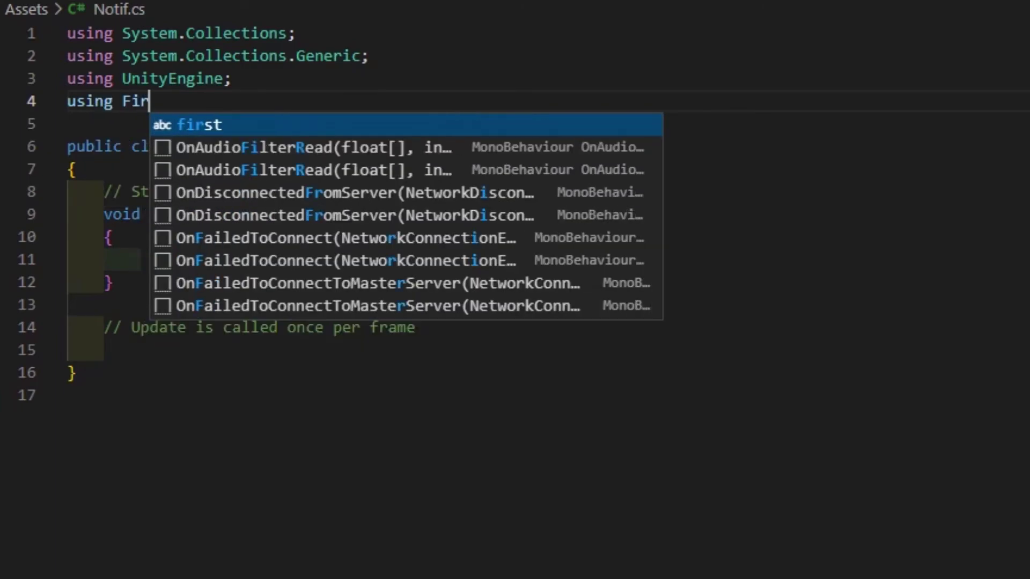
{"action": "type", "text": "ebase.Messaging;"}
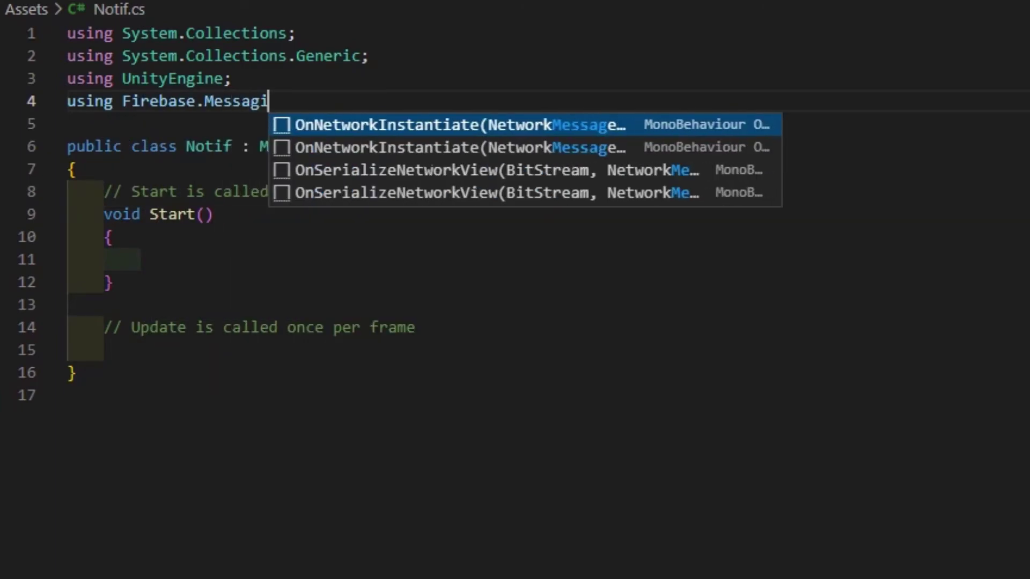
{"action": "key", "text": "ctrl+s"}
{"action": "key", "text": "Return"}
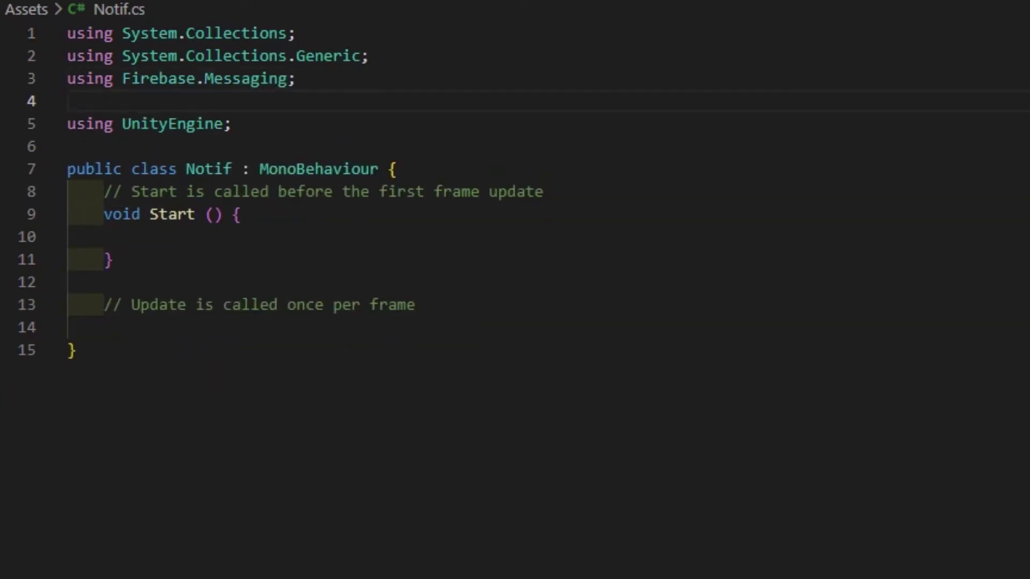
{"action": "type", "text": "using Syst"}
{"action": "key", "text": "Tab"}
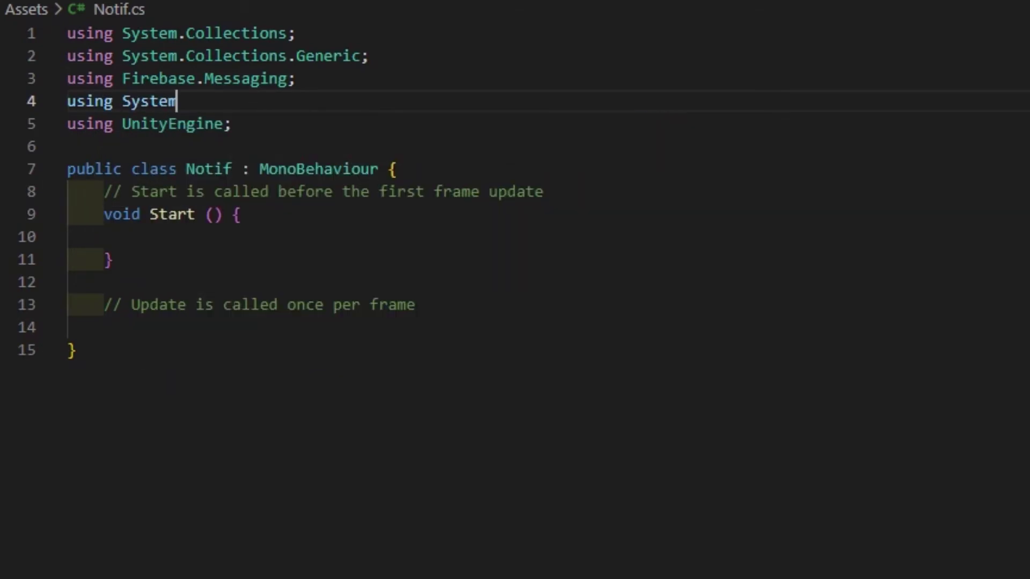
{"action": "type", "text": ";"}
{"action": "key", "text": "ctrl+s"}
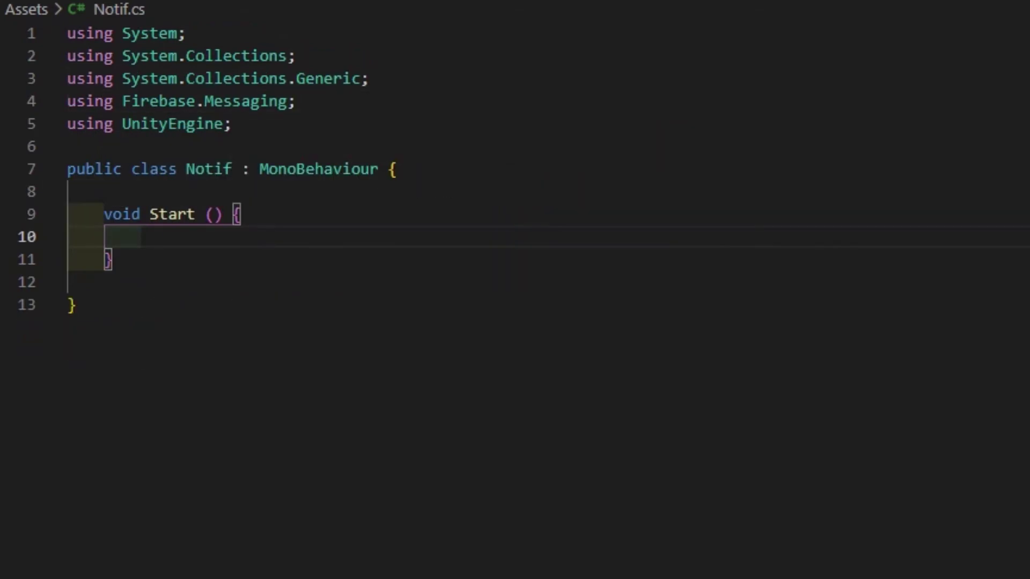
Step: In Start, subscribe OnTokenReceived to FirebaseMessaging.TokenReceived and OnMessageReceived to FirebaseMessaging.MessgaeReceived
{"action": "type", "text": "Firebase.Messaging."}
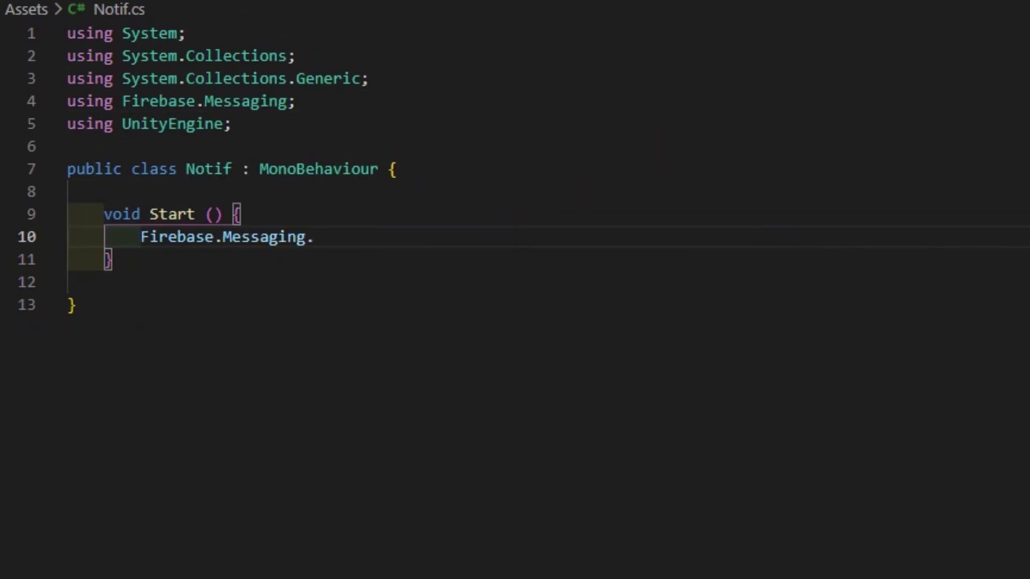
{"action": "type", "text": "FirebaseMessaging.TokenRecei"}
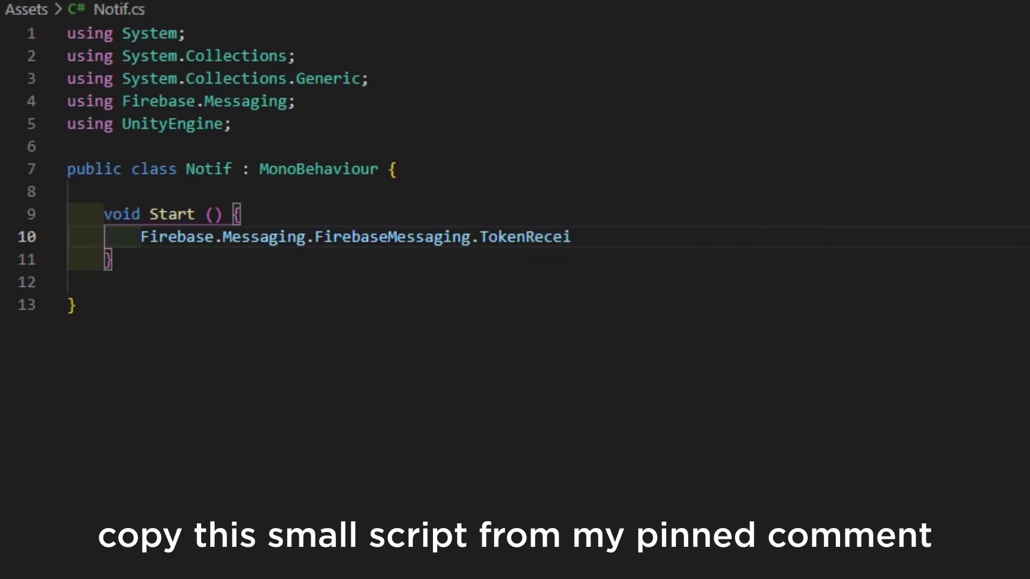
{"action": "type", "text": "ved += OnTokenReceived;"}
{"action": "key", "text": "Return"}
{"action": "type", "text": "Firebase.Messaging.FirebaseMessaging"}
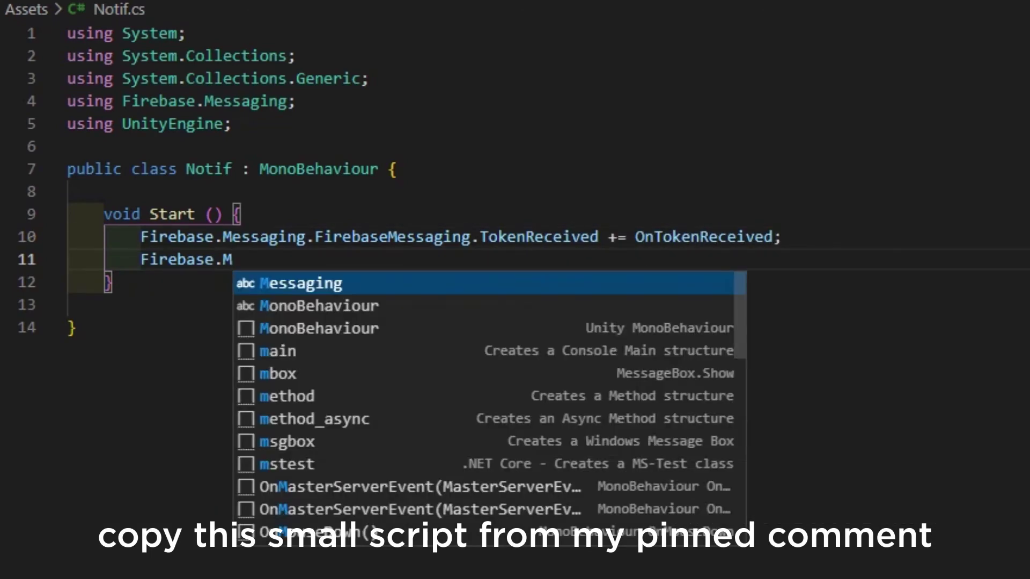
{"action": "type", "text": ".MessgaeReceived += OnMessageRec"}
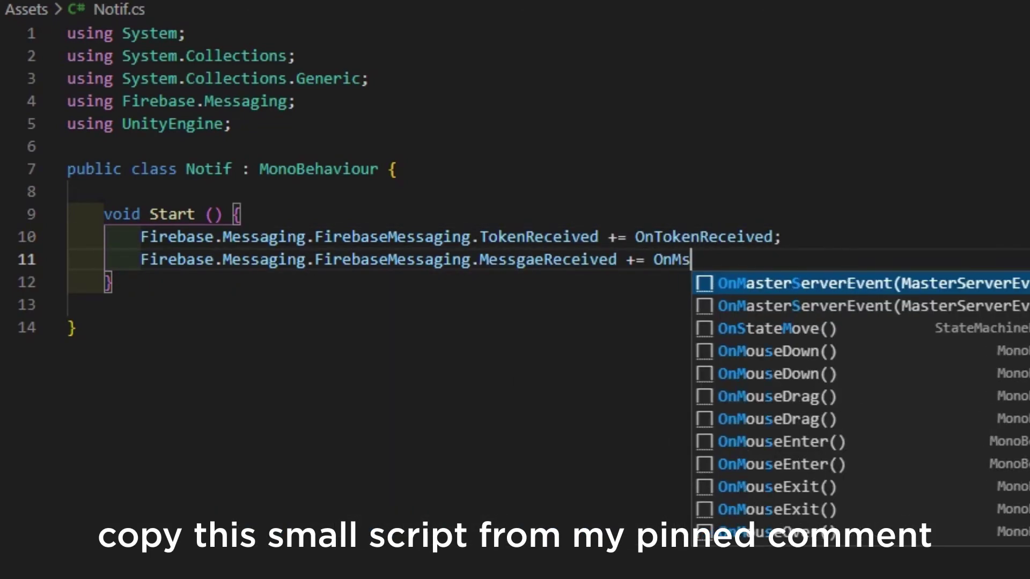
{"action": "type", "text": "eived;"}
Step: Declare a public OnTokenReceived method below Start with parameters object sender and Firebase.Messaging.TokenReceivedEventArgs token
{"action": "key", "text": "Down"}
{"action": "key", "text": "Return"}
{"action": "key", "text": "Return"}
{"action": "type", "text": "Public"}
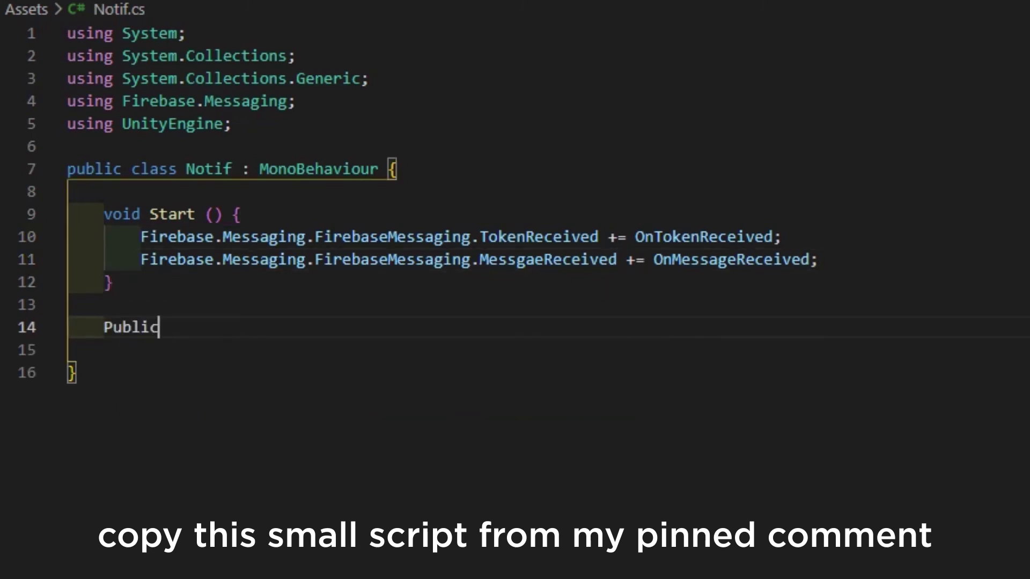
{"action": "key", "text": "BackSpace"}
{"action": "key", "text": "BackSpace"}
{"action": "key", "text": "BackSpace"}
{"action": "key", "text": "BackSpace"}
{"action": "key", "text": "BackSpace"}
{"action": "key", "text": "BackSpace"}
{"action": "type", "text": "public OnTokenReceived (object sender, Firebase.Messaging.FirebaseMessaging"}
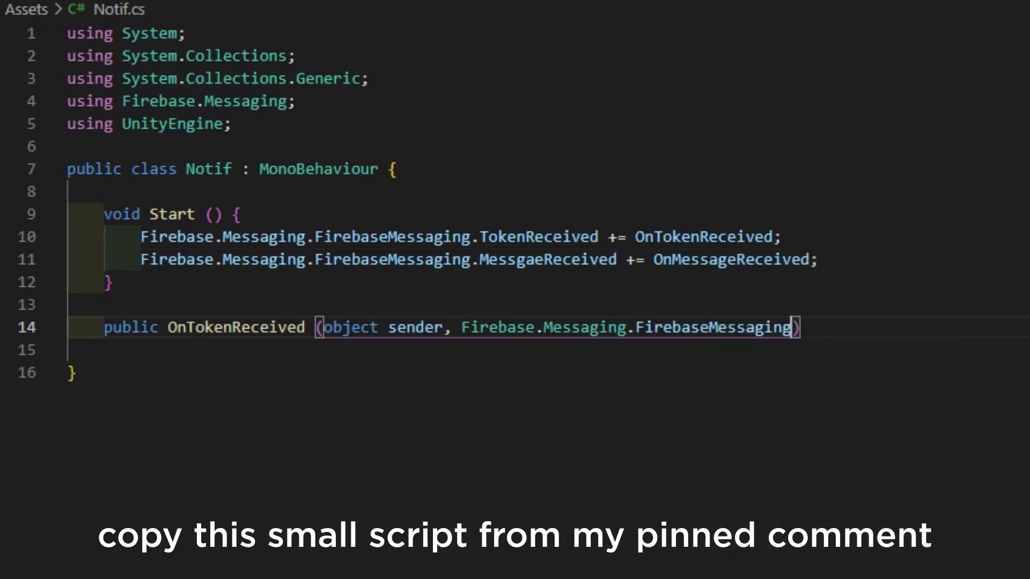
{"action": "key", "text": "ctrl+BackSpace"}
{"action": "type", "text": "TokenReceivedEventArgs token"}
{"action": "key", "text": "End"}
{"action": "key", "text": "Return"}
{"action": "type", "text": "{"}
Step: Log "Received Reg Token:" plus token.Token in OnTokenReceived and give the method a void return type
{"action": "key", "text": "Return"}
{"action": "type", "text": "Debug.Log (\"Received Reg Token:\" "}
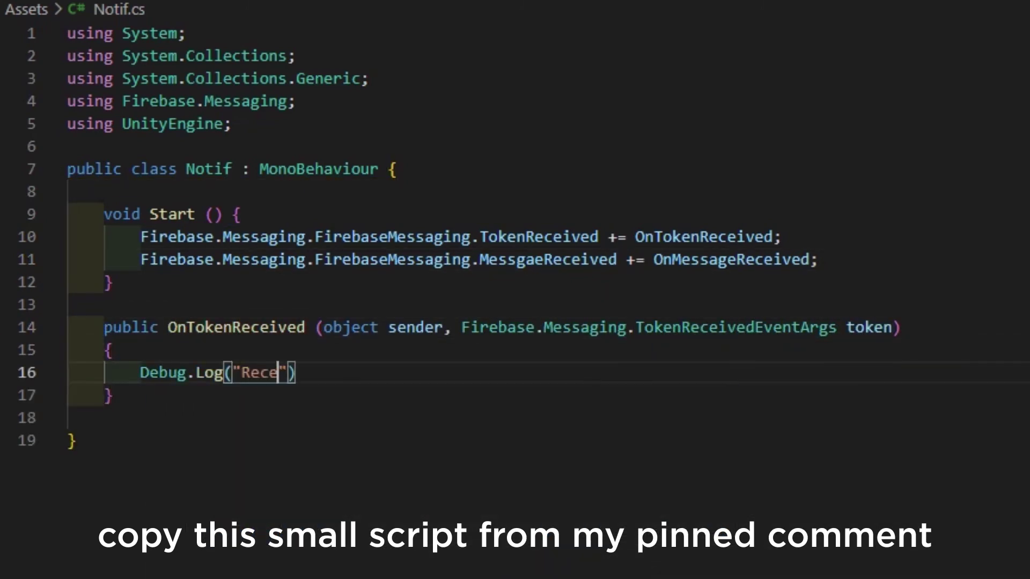
{"action": "type", "text": "+ token.Token);"}
{"action": "key", "text": "ctrl+s"}
{"action": "key", "text": "Down"}
{"action": "key", "text": "Return"}
{"action": "left_click", "coordinate": [158, 327]}
{"action": "type", "text": "void"}
Step: Duplicate the OnTokenReceived method as OnMessageReceived, taking MessageReceivedEventArgs e as its second parameter
{"action": "left_click_drag", "start_coordinate": [112, 373], "coordinate": [104, 328]}
{"action": "key", "text": "ctrl+c"}
{"action": "key", "text": "Down"}
{"action": "key", "text": "ctrl+v"}
{"action": "type", "text": "Message"}
{"action": "left_click_drag", "start_coordinate": [745, 395], "coordinate": [699, 396]}
{"action": "type", "text": "Message"}
{"action": "key", "text": "ctrl+Right"}
{"action": "key", "text": "ctrl+Right"}
{"action": "key", "text": "ctrl+BackSpace"}
{"action": "type", "text": "e"}
Step: Change the log line in OnMessageReceived to "Received a new Message from:" plus e.Message.From
{"action": "key", "text": "Down"}
{"action": "key", "text": "ctrl+Left"}
{"action": "key", "text": "ctrl+Left"}
{"action": "key", "text": "ctrl+Left"}
{"action": "key", "text": "ctrl+Left"}
{"action": "key", "text": "ctrl+Left"}
{"action": "key", "text": "ctrl+BackSpace"}
{"action": "key", "text": "ctrl+BackSpace"}
{"action": "type", "text": "a new Message from"}
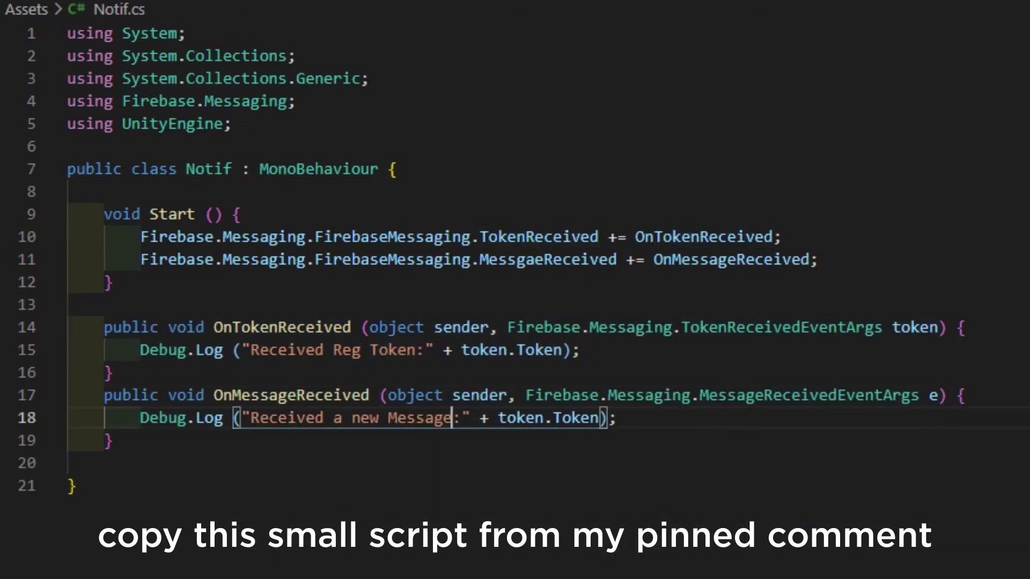
{"action": "key", "text": "End"}
{"action": "key", "text": "Left"}
{"action": "key", "text": "Left"}
{"action": "key", "text": "ctrl+BackSpace"}
{"action": "key", "text": "ctrl+BackSpace"}
{"action": "type", "text": "e.Message.From"}
Step: Correct the misspelled message event name in Start to MessageReceived
{"action": "left_click", "coordinate": [543, 260]}
{"action": "key", "text": "BackSpace"}
{"action": "key", "text": "BackSpace"}
{"action": "key", "text": "BackSpace"}
{"action": "type", "text": "age"}
{"action": "left_click", "coordinate": [76, 486]}
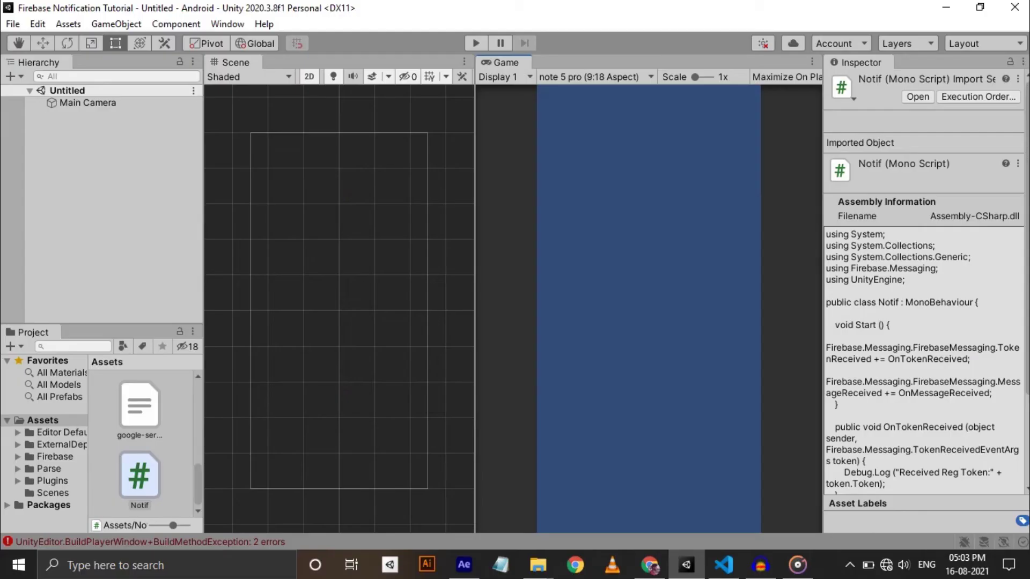
Step: Build the Unity project as an Android apk named Firebase Notification Tutorial and open the installed app on the phone
{"action": "left_click", "coordinate": [13, 24]}
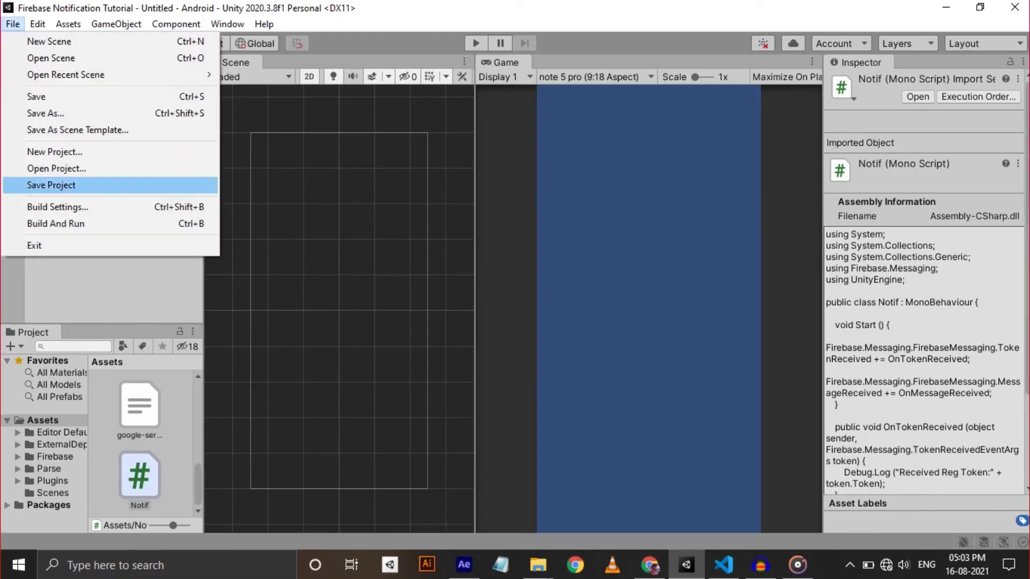
{"action": "left_click", "coordinate": [57, 204]}
{"action": "left_click", "coordinate": [717, 538]}
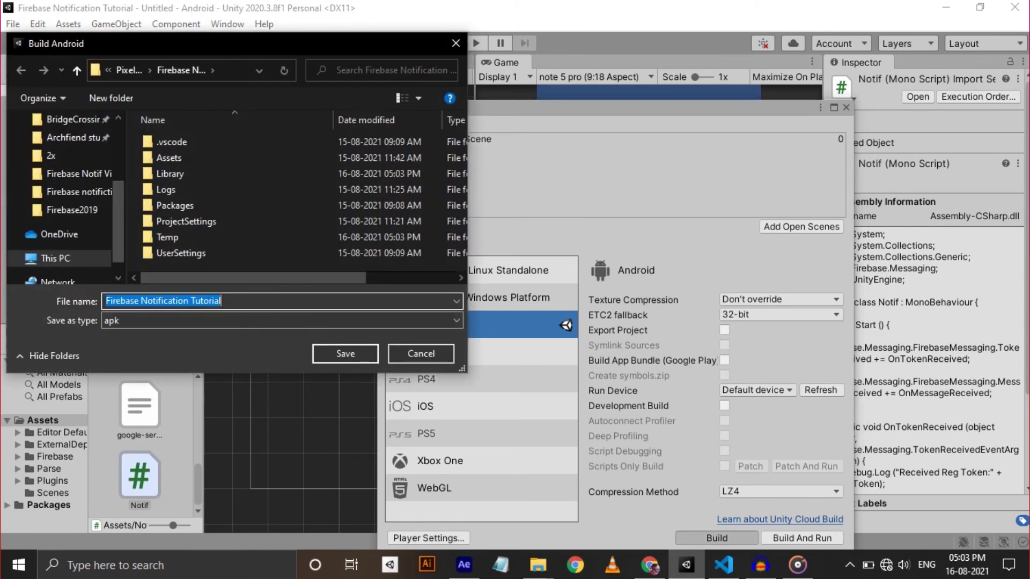
{"action": "key", "text": "Return"}
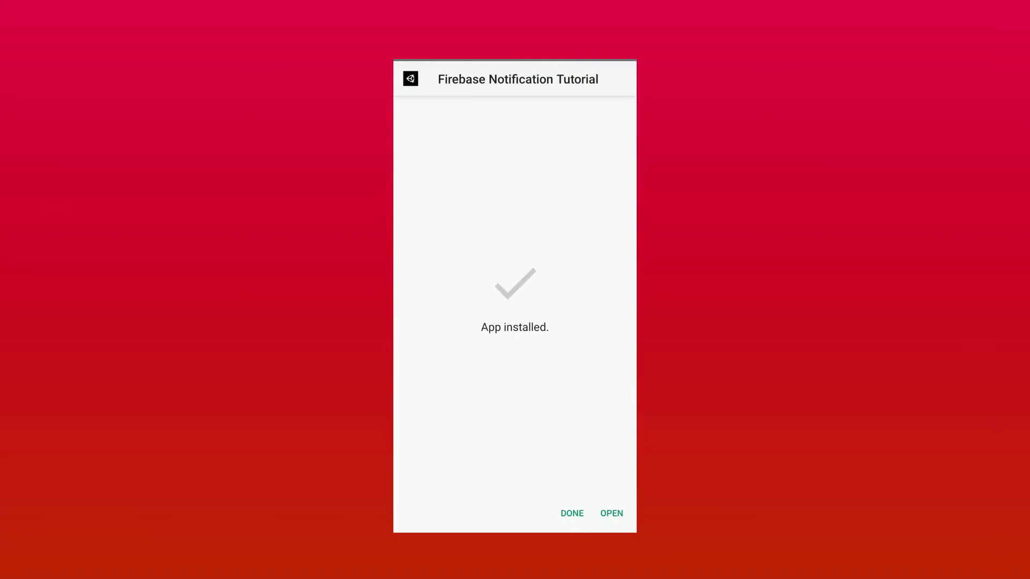
{"action": "left_click", "coordinate": [611, 514]}
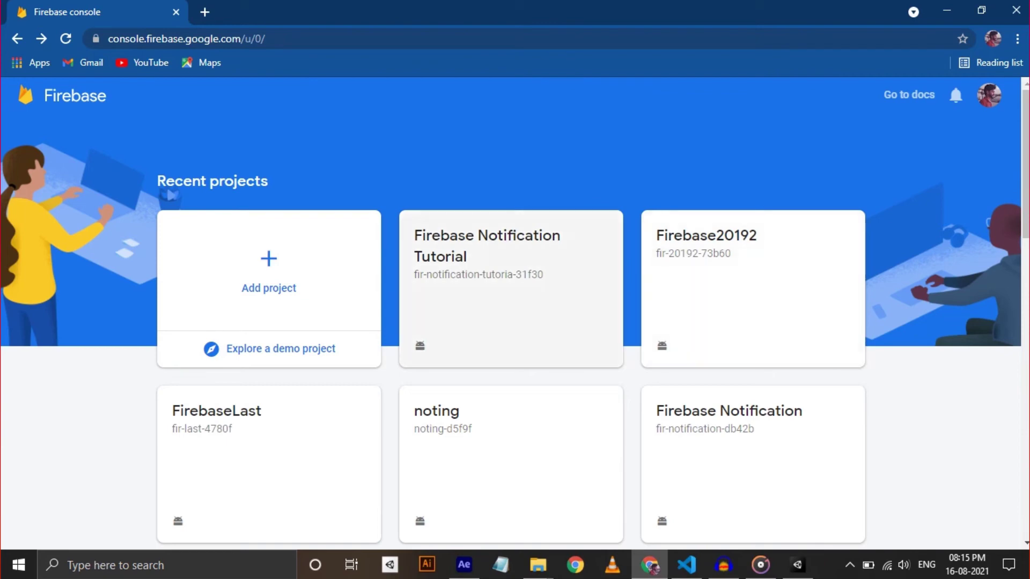
Step: In the Firebase console, open Cloud Messaging for the Firebase Notification Tutorial project
{"action": "left_click", "coordinate": [511, 301]}
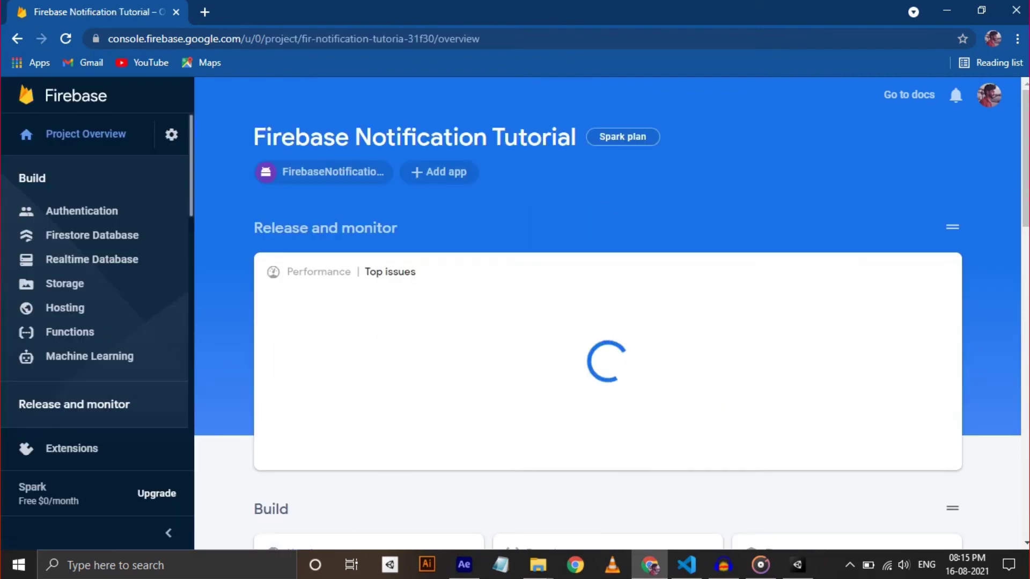
{"action": "scroll", "coordinate": [96, 213], "scroll_direction": "down", "scroll_amount": 7}
{"action": "scroll", "coordinate": [64, 213], "scroll_direction": "down", "scroll_amount": 2}
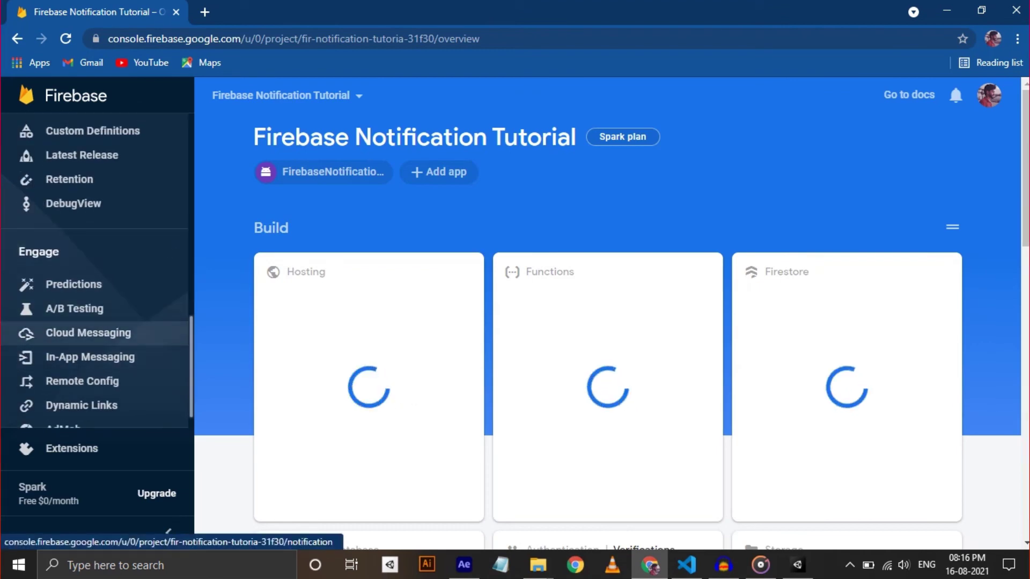
{"action": "left_click", "coordinate": [88, 332]}
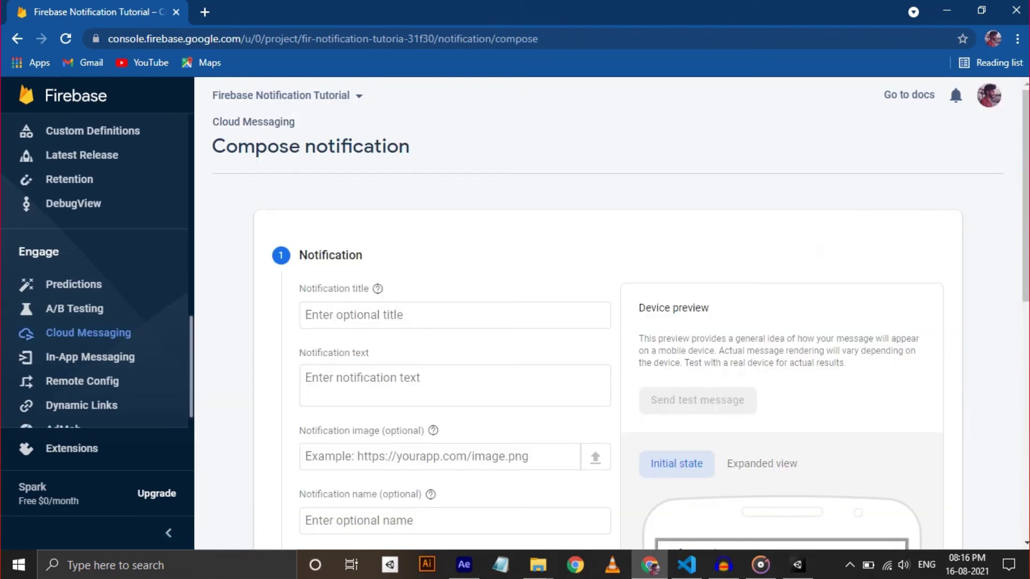
Step: Compose a notification with title Text1 and text Text2, and proceed to its target settings
{"action": "left_click", "coordinate": [455, 315]}
{"action": "type", "text": "Text1"}
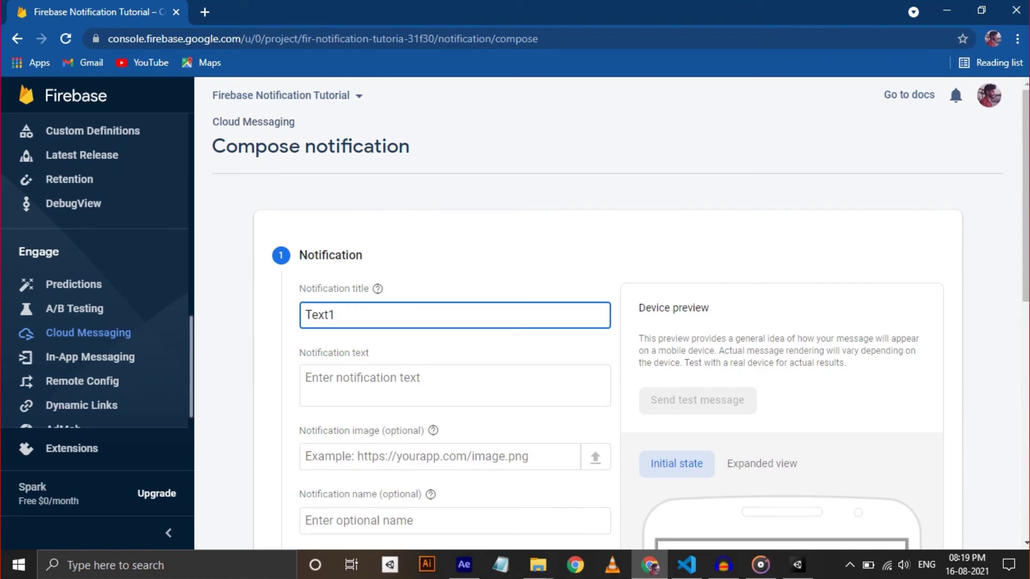
{"action": "key", "text": "Tab"}
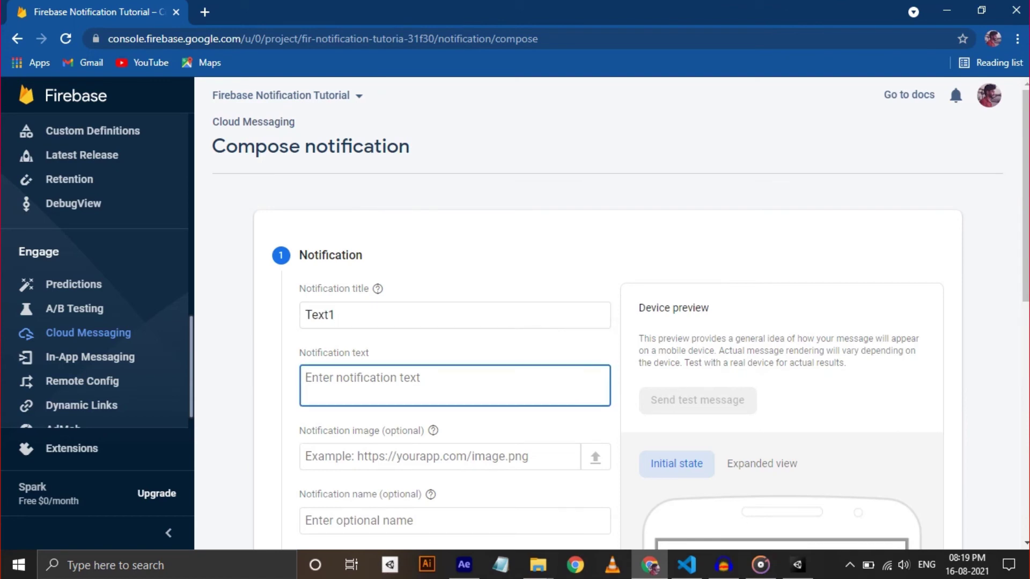
{"action": "type", "text": "Text2"}
{"action": "scroll", "coordinate": [611, 322], "scroll_direction": "down", "scroll_amount": 4}
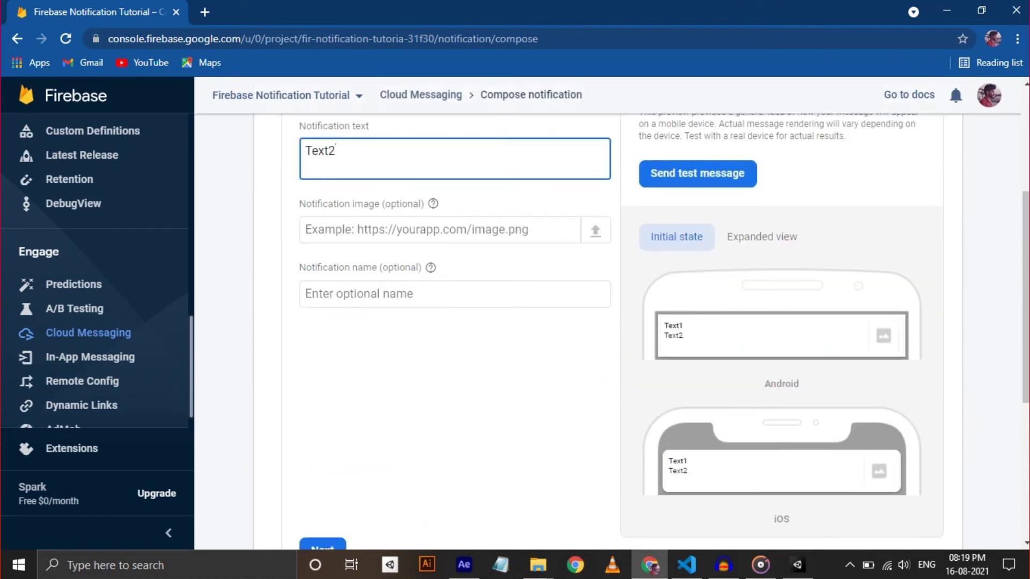
{"action": "scroll", "coordinate": [612, 322], "scroll_direction": "down", "scroll_amount": 3}
{"action": "left_click", "coordinate": [323, 399]}
{"action": "scroll", "coordinate": [612, 321], "scroll_direction": "up", "scroll_amount": 3}
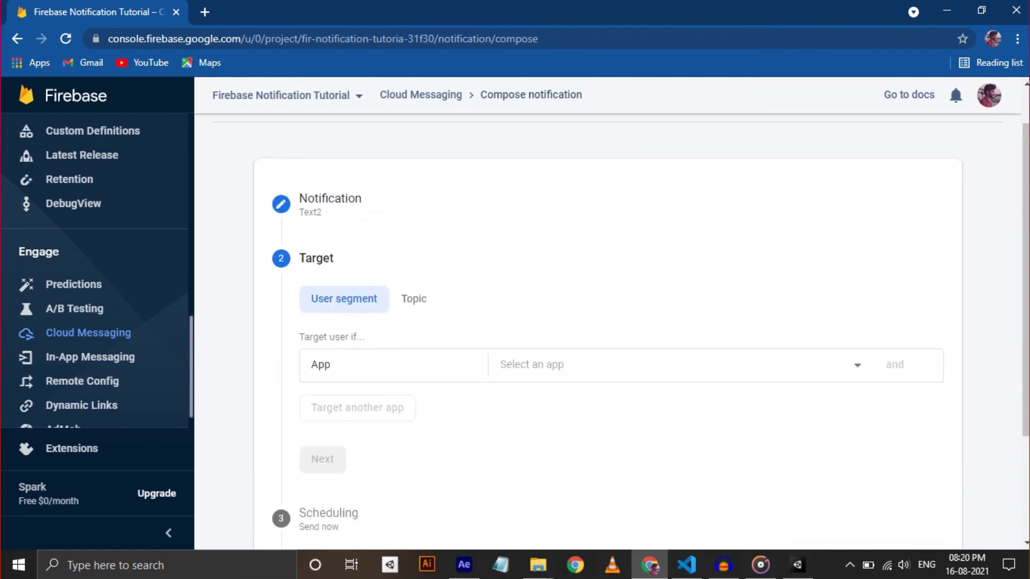
Step: Target the notification at the project's Android app and keep its scheduling set to Now
{"action": "left_click", "coordinate": [679, 363]}
{"action": "left_click", "coordinate": [678, 367]}
{"action": "scroll", "coordinate": [611, 322], "scroll_direction": "down", "scroll_amount": 3}
{"action": "left_click", "coordinate": [322, 308]}
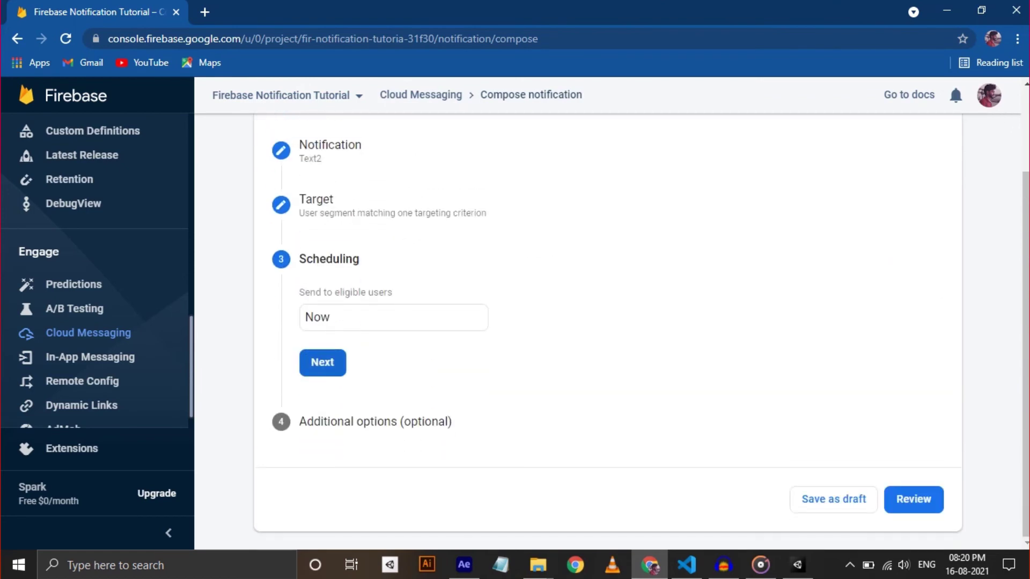
{"action": "left_click", "coordinate": [322, 365]}
Step: Review the composed notification and publish it
{"action": "scroll", "coordinate": [612, 322], "scroll_direction": "down", "scroll_amount": 5}
{"action": "left_click", "coordinate": [913, 499]}
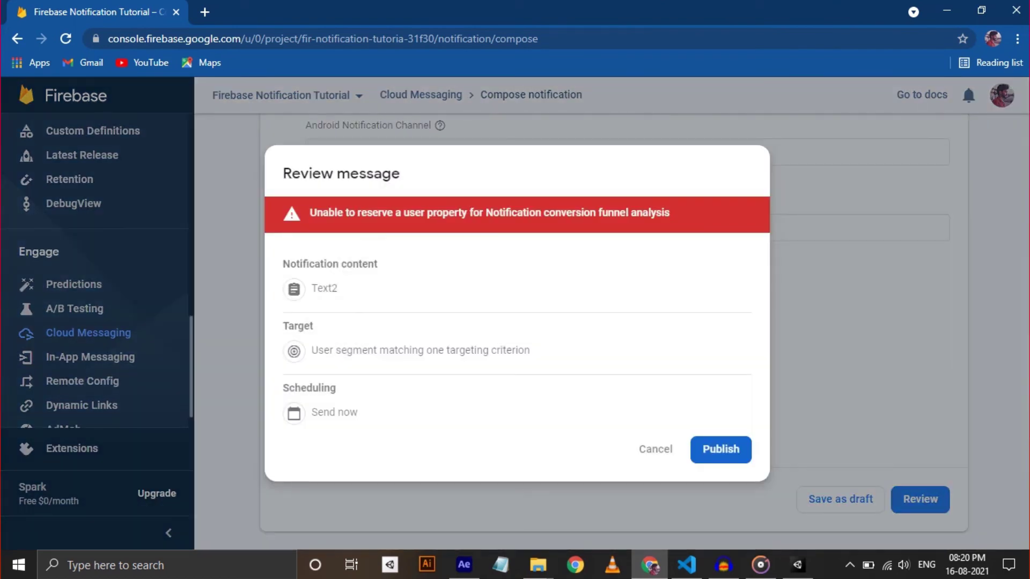
{"action": "left_click", "coordinate": [721, 450]}
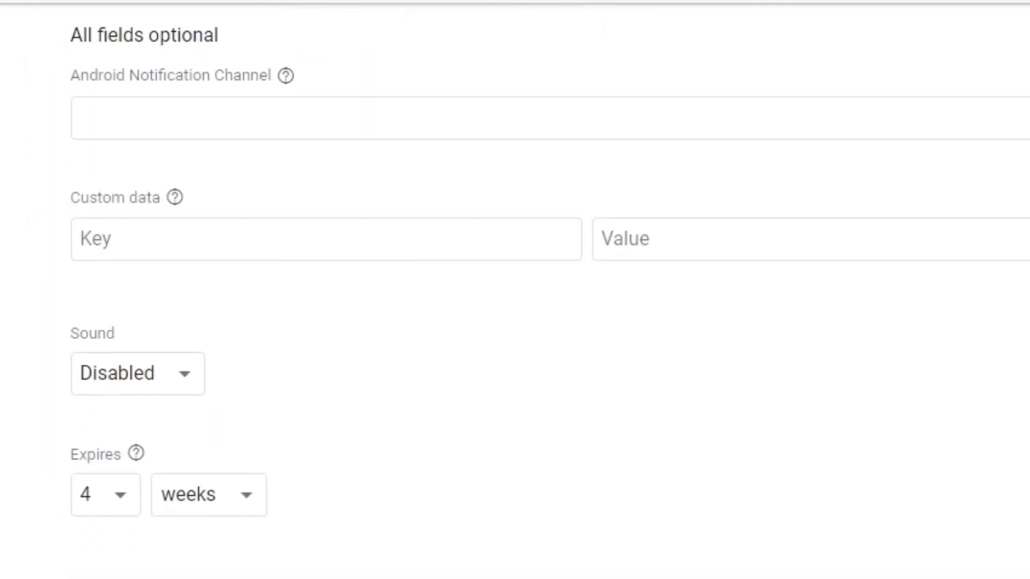
Step: Switch the notification's Sound option to Enabled and back to Disabled
{"action": "key", "text": "Tab"}
{"action": "key", "text": "space"}
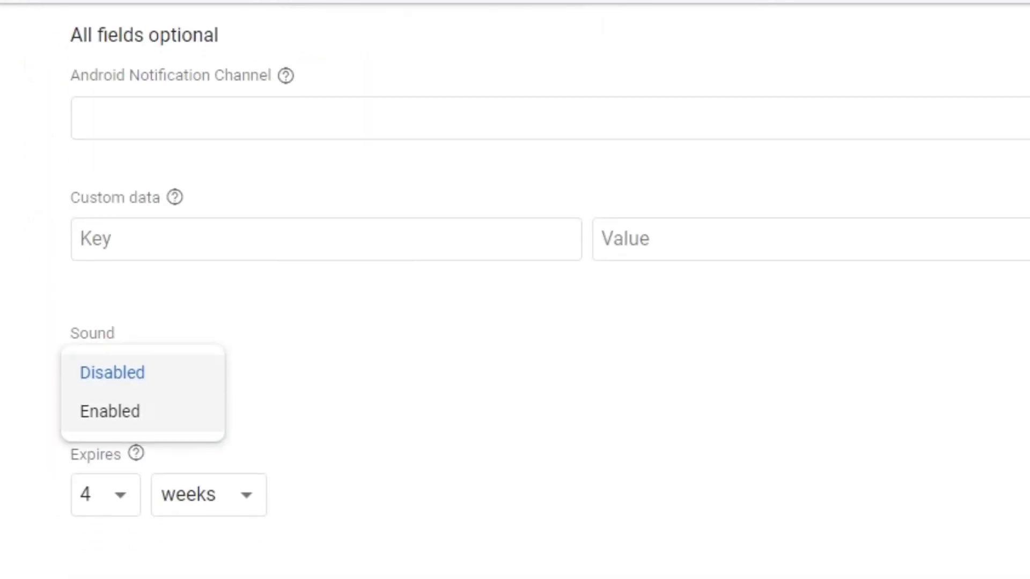
{"action": "left_click", "coordinate": [110, 411]}
{"action": "left_click", "coordinate": [134, 373]}
{"action": "key", "text": "Up"}
{"action": "key", "text": "Return"}
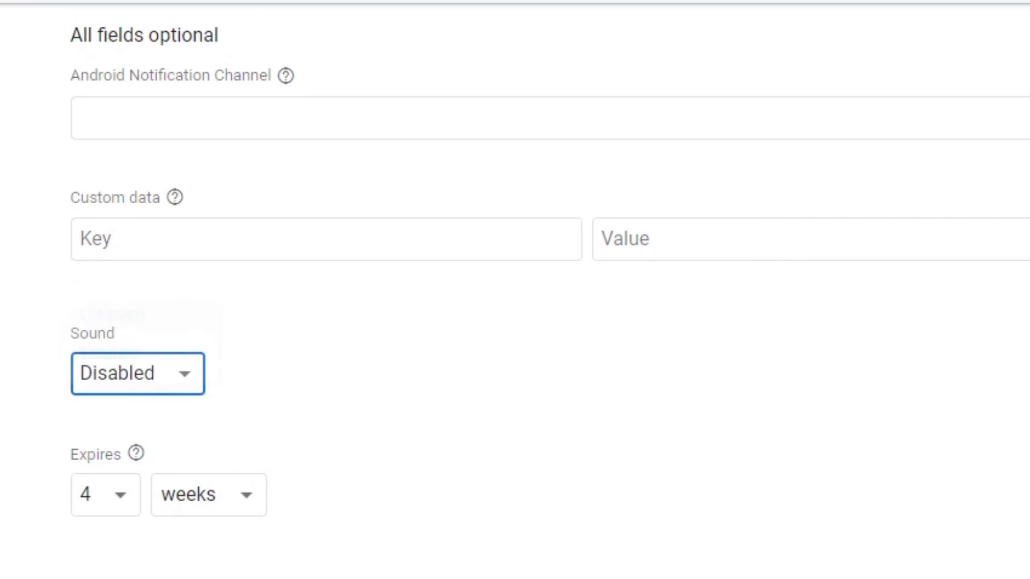